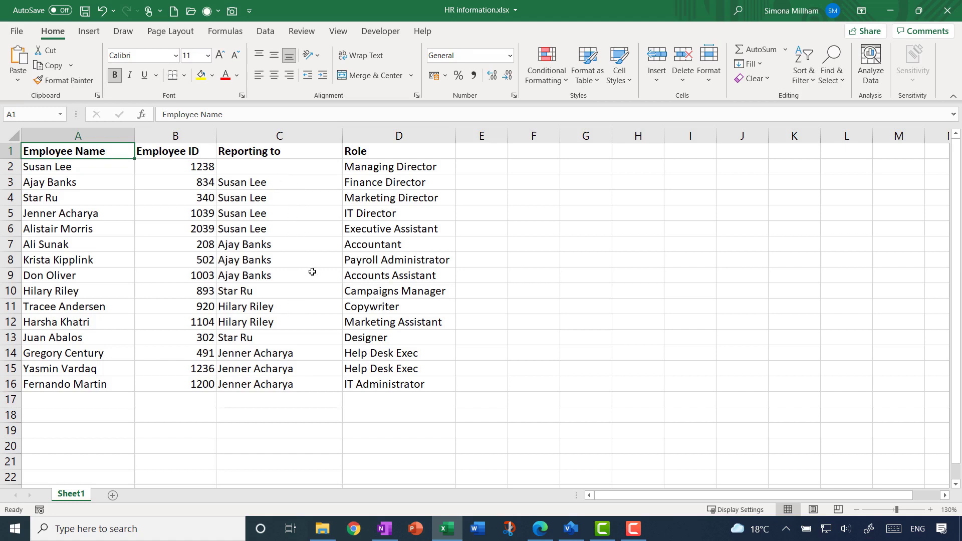
Highlight employee and Reporting to entries in the HR workbook, then switch to Visio.
{"action": "left_click", "coordinate": [80, 169]}
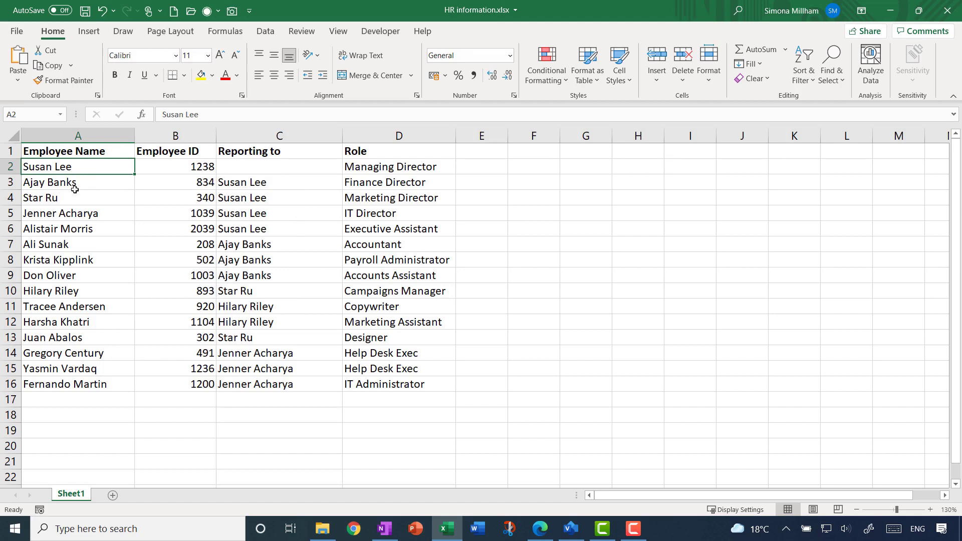
{"action": "left_click_drag", "start_coordinate": [74, 247], "coordinate": [76, 291]}
{"action": "left_click", "coordinate": [255, 246]}
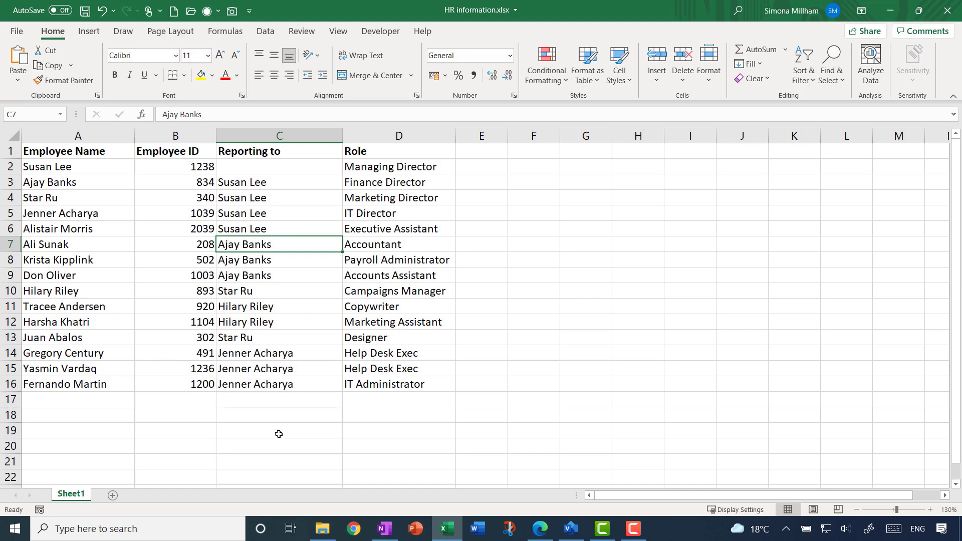
{"action": "left_click", "coordinate": [569, 533]}
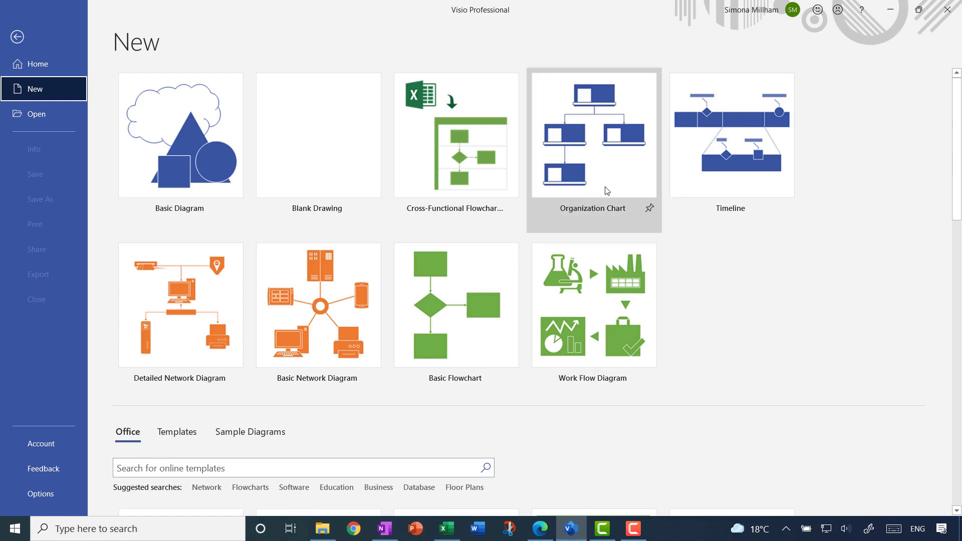
Create a new drawing from the Organization Chart Wizard template.
{"action": "left_click", "coordinate": [615, 171]}
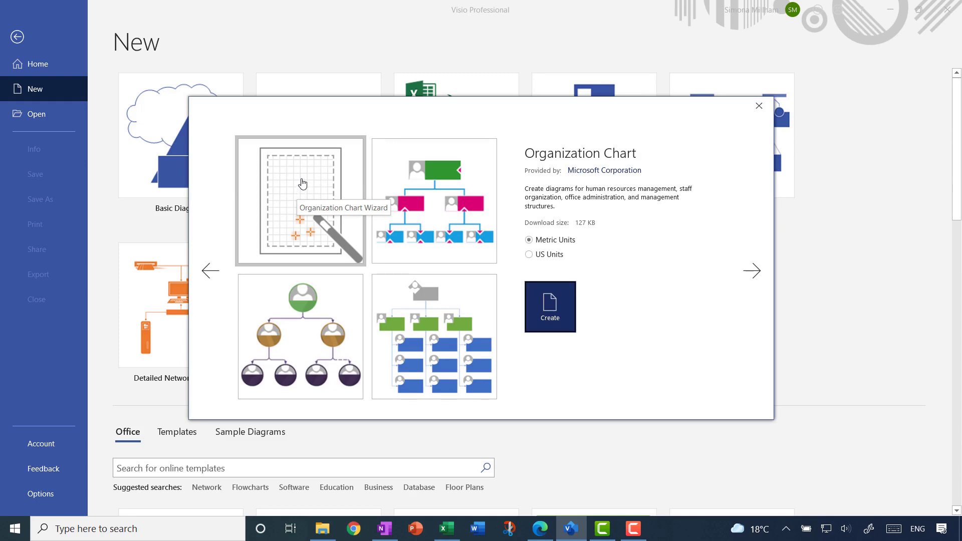
{"action": "left_click", "coordinate": [302, 184]}
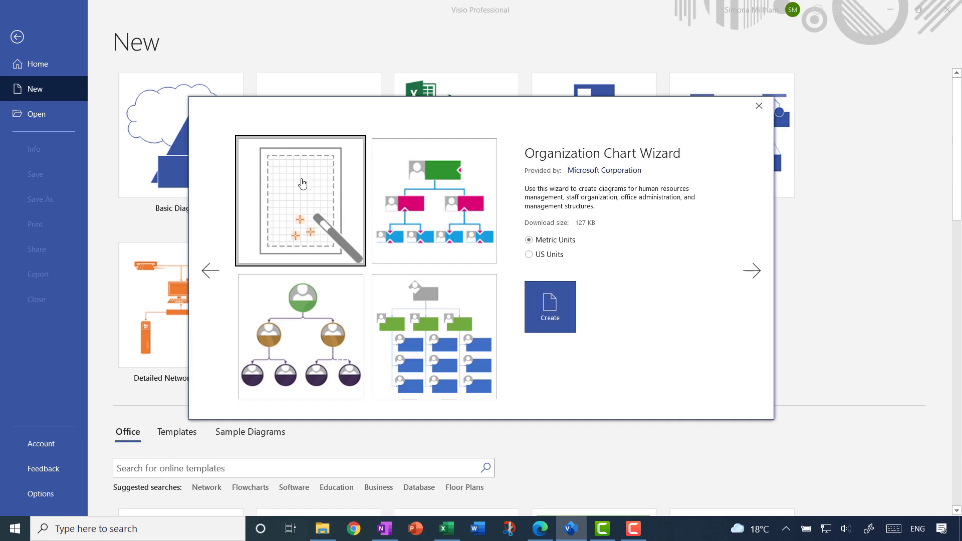
{"action": "left_click", "coordinate": [562, 321]}
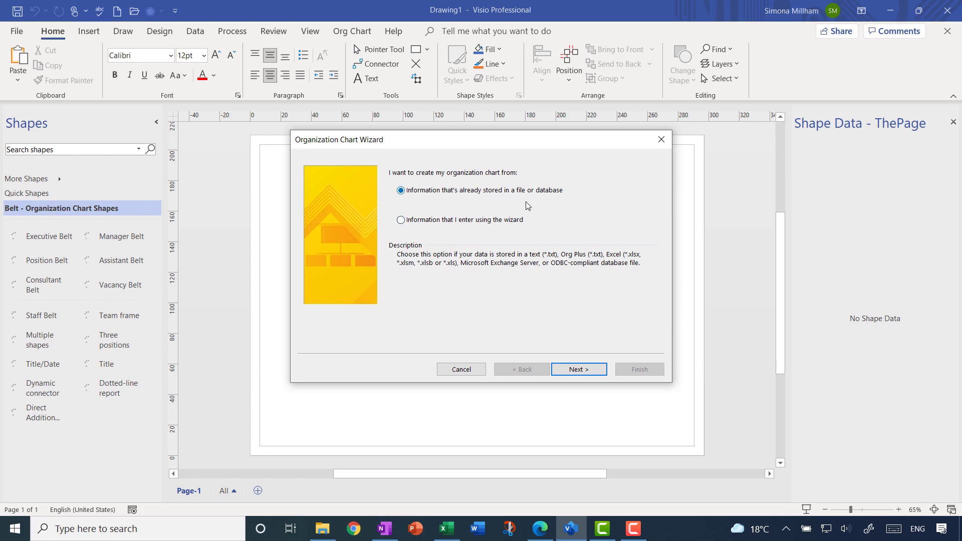
Load the org data from the Excel file HR information.xlsx in Supplemental Files.
{"action": "left_click", "coordinate": [587, 372]}
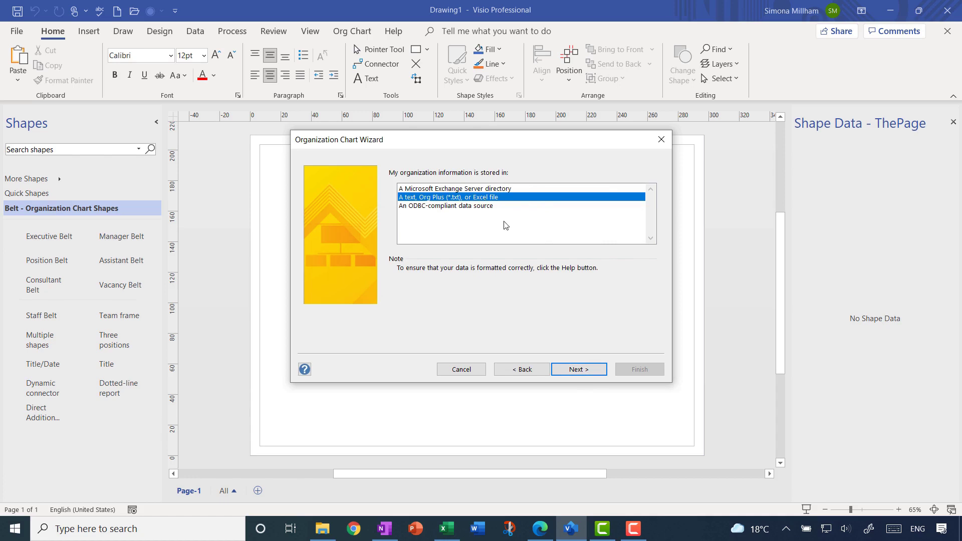
{"action": "left_click", "coordinate": [601, 373]}
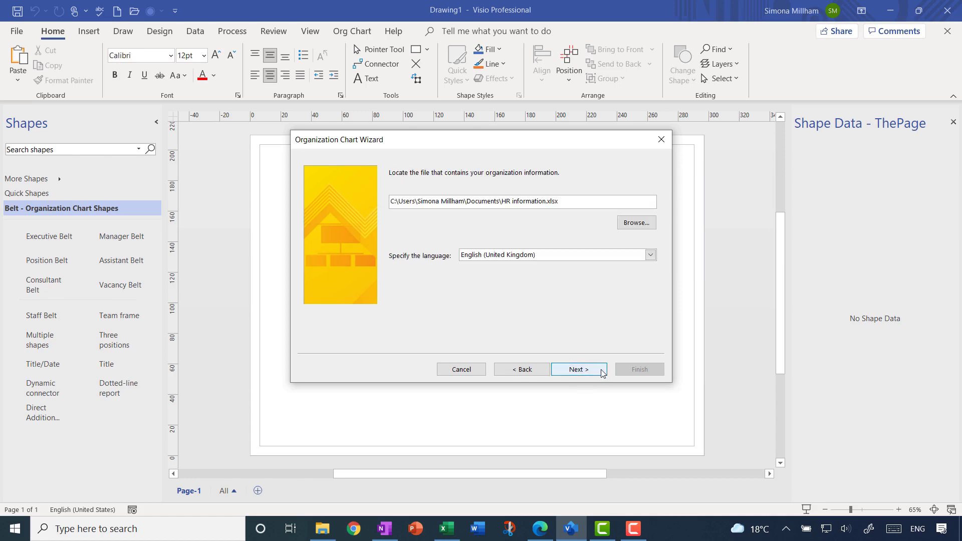
{"action": "left_click", "coordinate": [627, 223]}
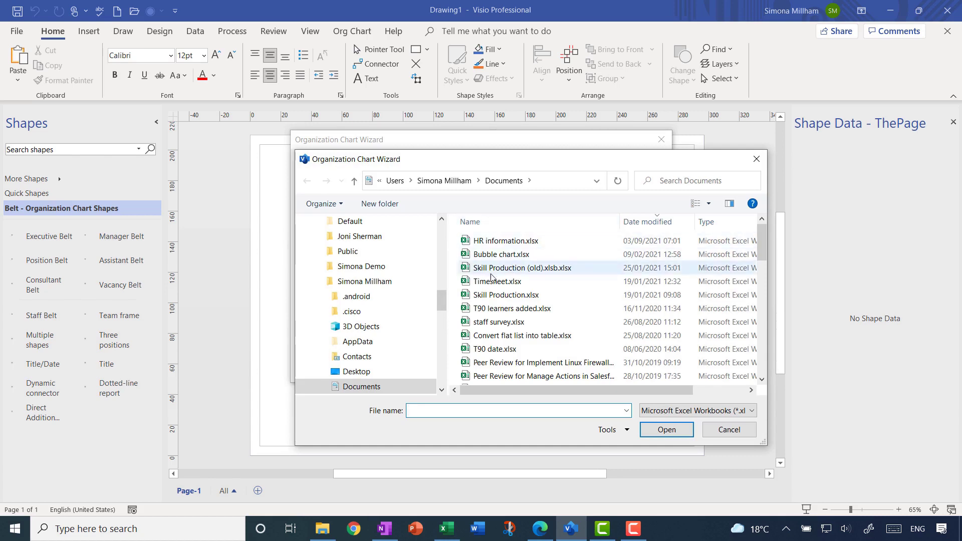
{"action": "left_click_drag", "start_coordinate": [443, 302], "coordinate": [391, 376]}
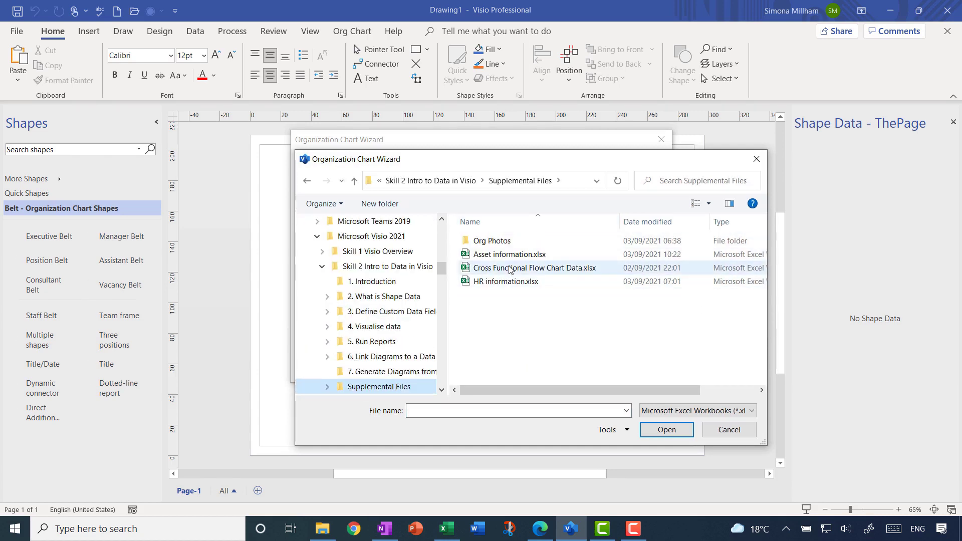
{"action": "left_click", "coordinate": [506, 281]}
{"action": "left_click", "coordinate": [667, 430]}
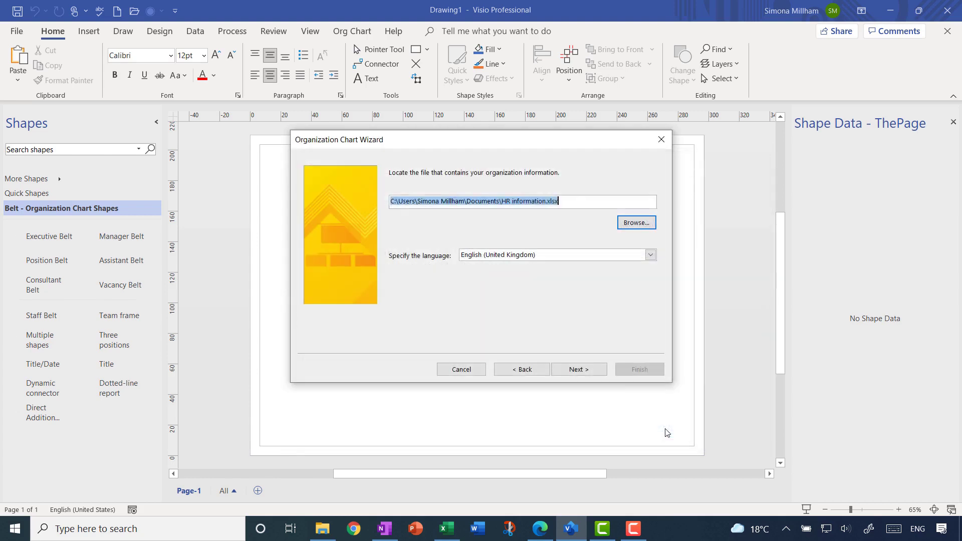
{"action": "left_click", "coordinate": [601, 369]}
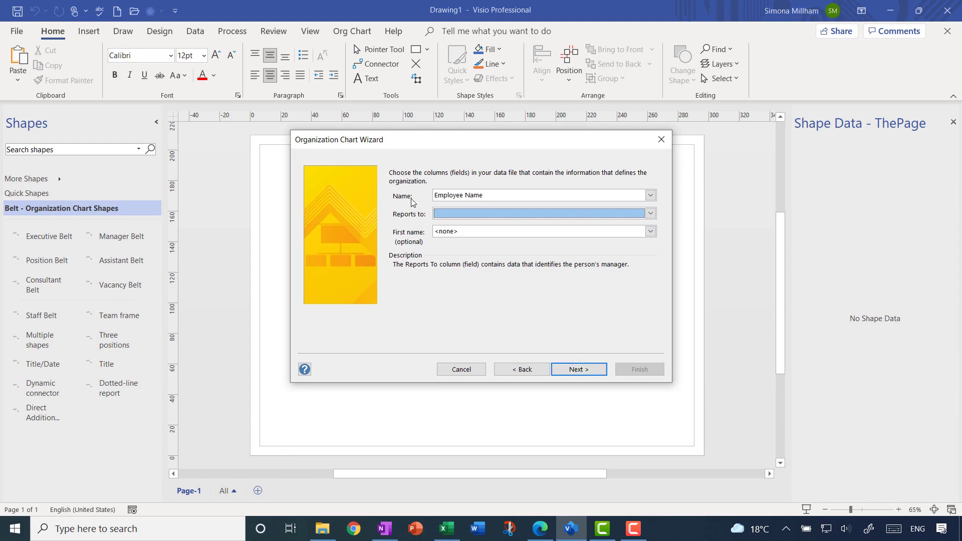
Map Name to Employee Name and Reports to to the Reporting to column.
{"action": "left_click", "coordinate": [543, 195]}
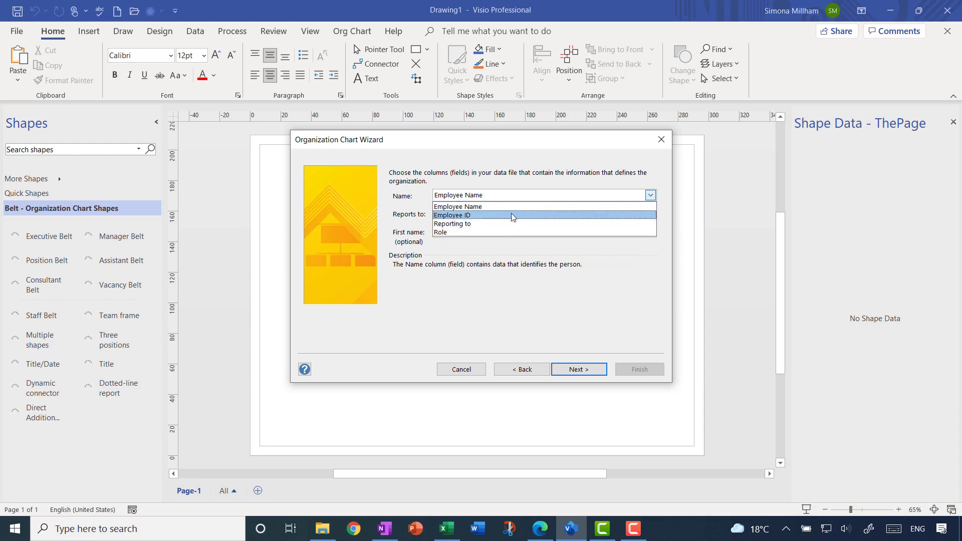
{"action": "left_click", "coordinate": [516, 198]}
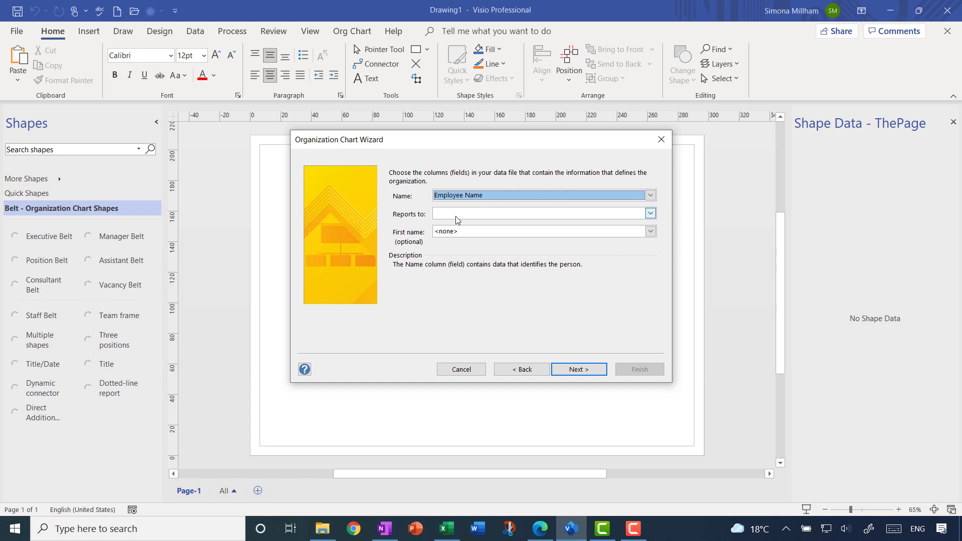
{"action": "left_click", "coordinate": [629, 215]}
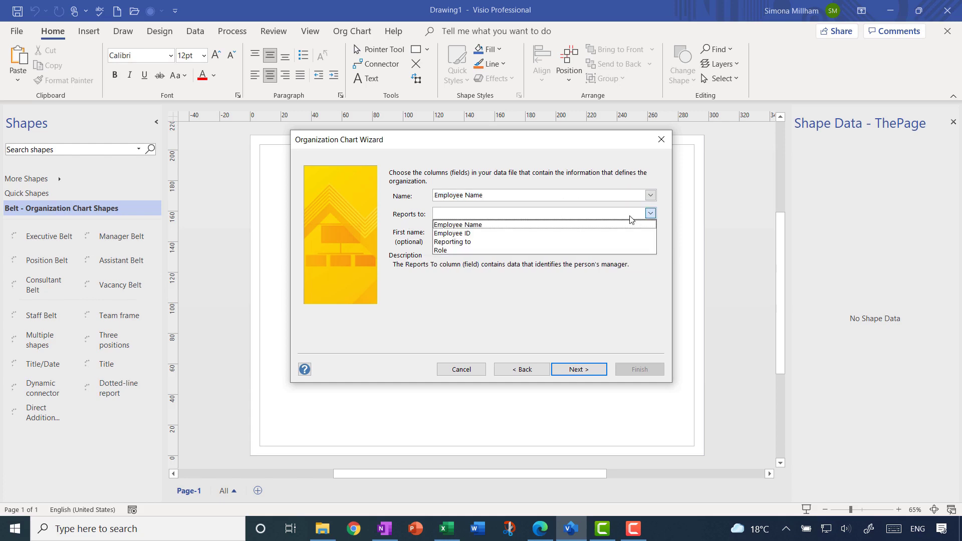
{"action": "left_click", "coordinate": [469, 242]}
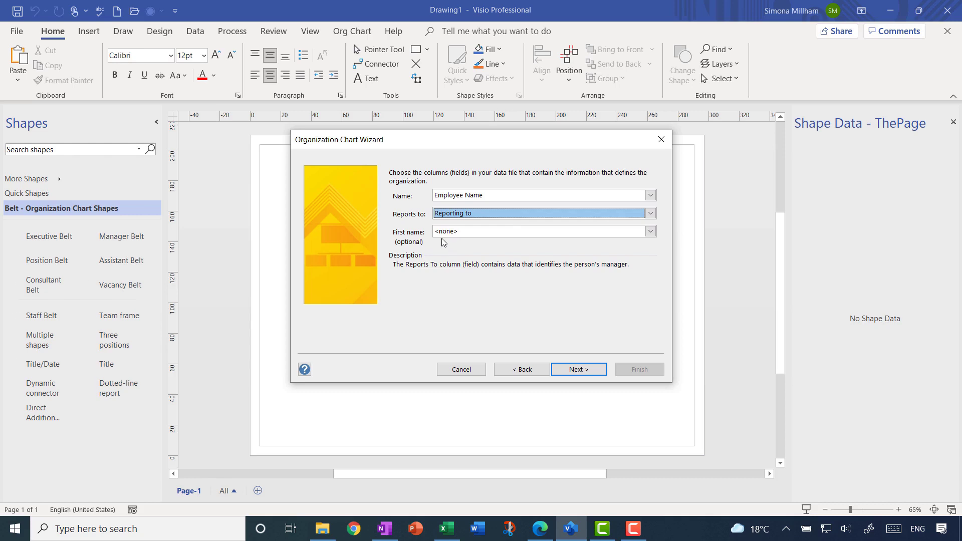
{"action": "left_click", "coordinate": [596, 371]}
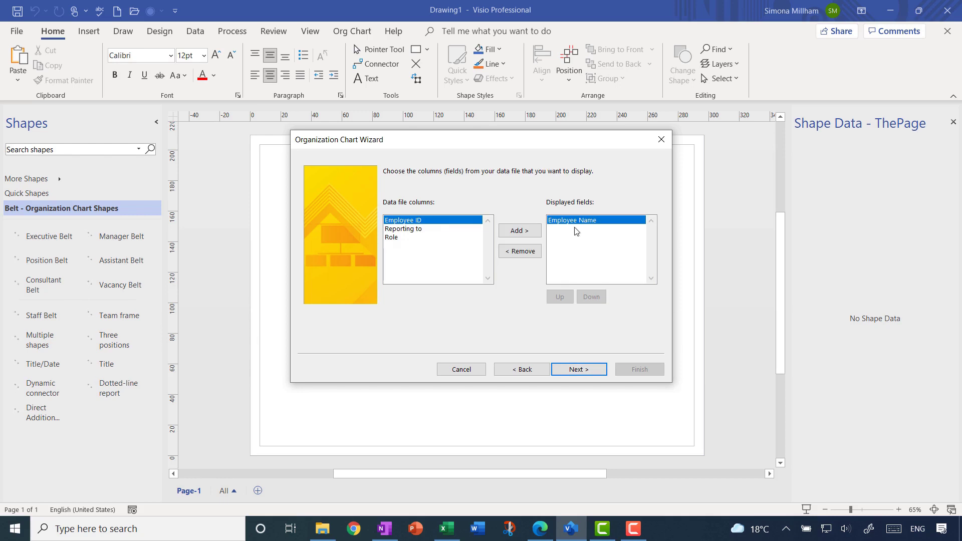
Show Role on each chart box and add Reporting to as a shape data field.
{"action": "left_click", "coordinate": [389, 237]}
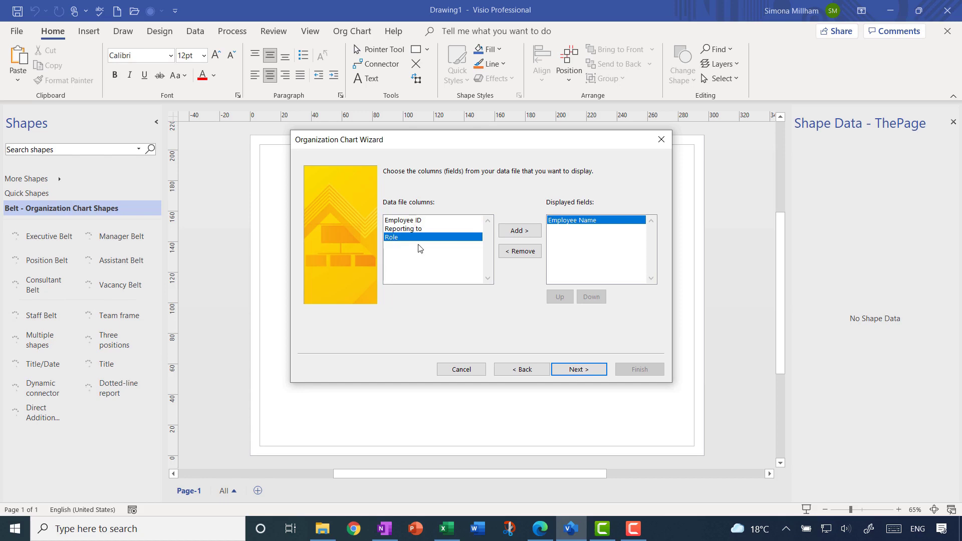
{"action": "left_click", "coordinate": [530, 233]}
{"action": "left_click", "coordinate": [603, 368]}
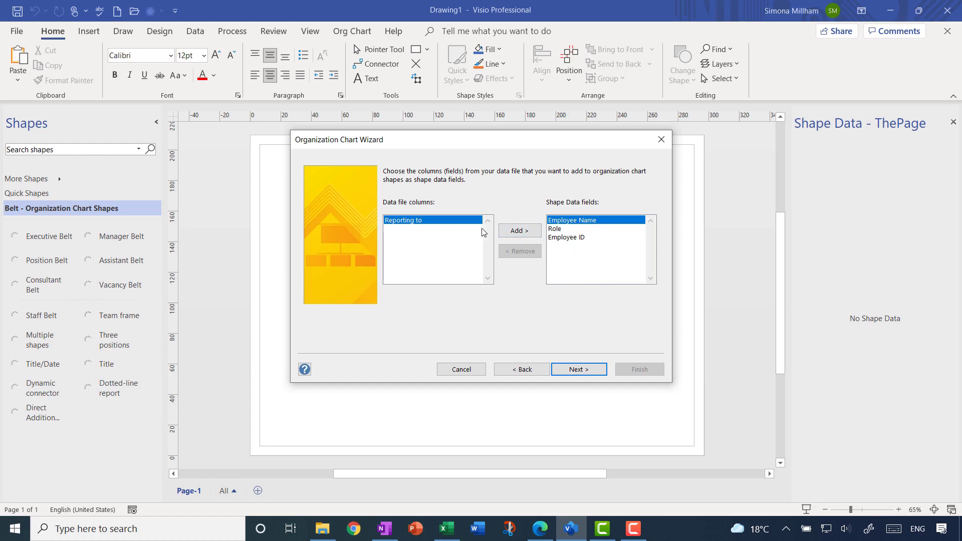
{"action": "left_click", "coordinate": [519, 230]}
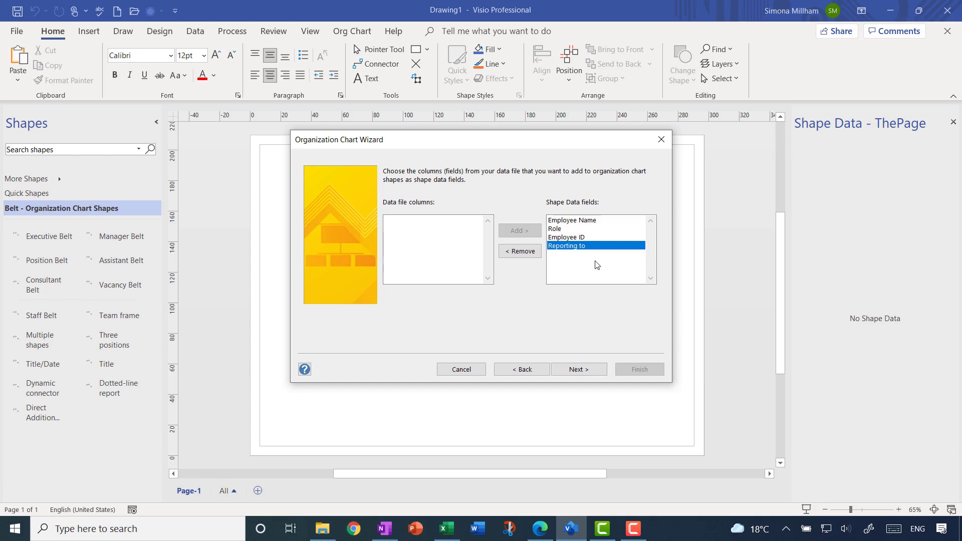
{"action": "left_click", "coordinate": [598, 373]}
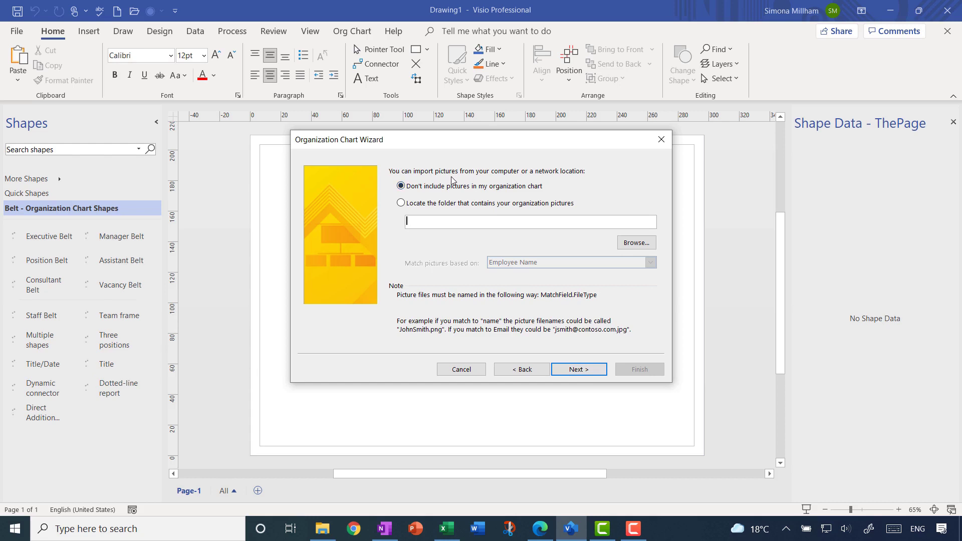
Take employee pictures from the Org Photos folder, matched by Employee Name.
{"action": "left_click", "coordinate": [322, 528]}
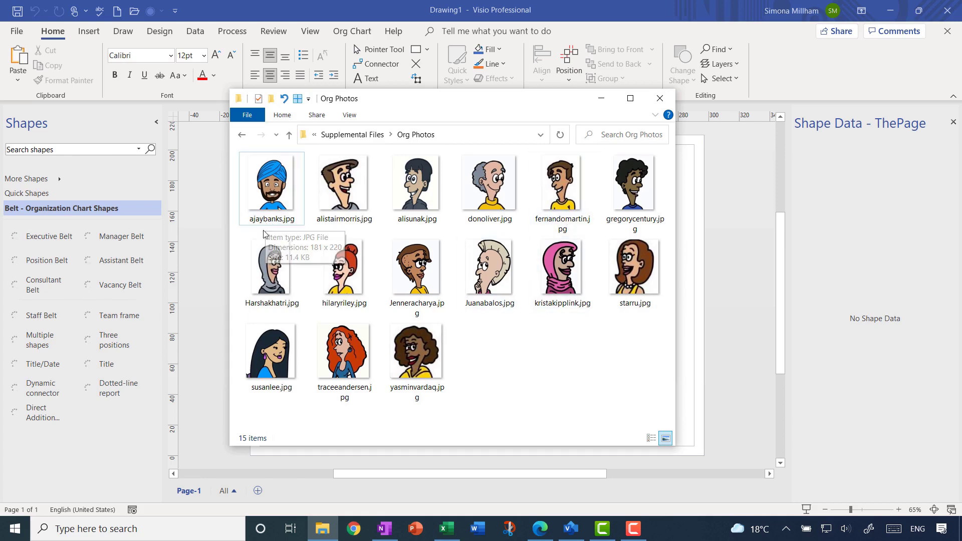
{"action": "left_click", "coordinate": [731, 233]}
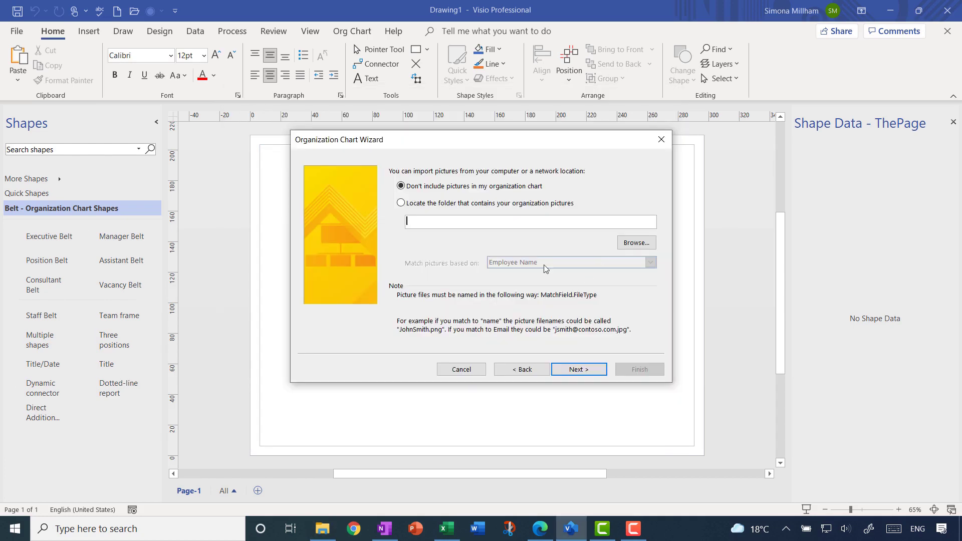
{"action": "left_click", "coordinate": [405, 207]}
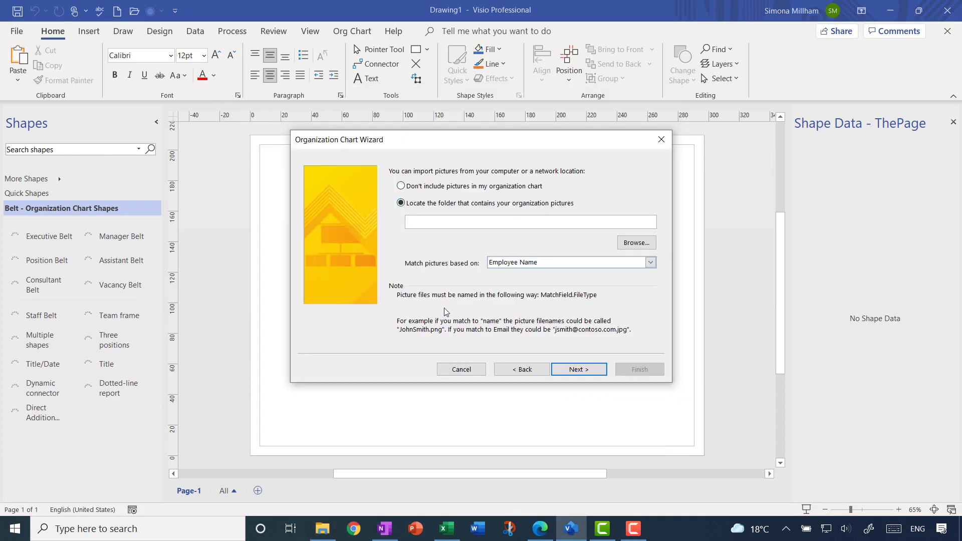
{"action": "left_click", "coordinate": [636, 242]}
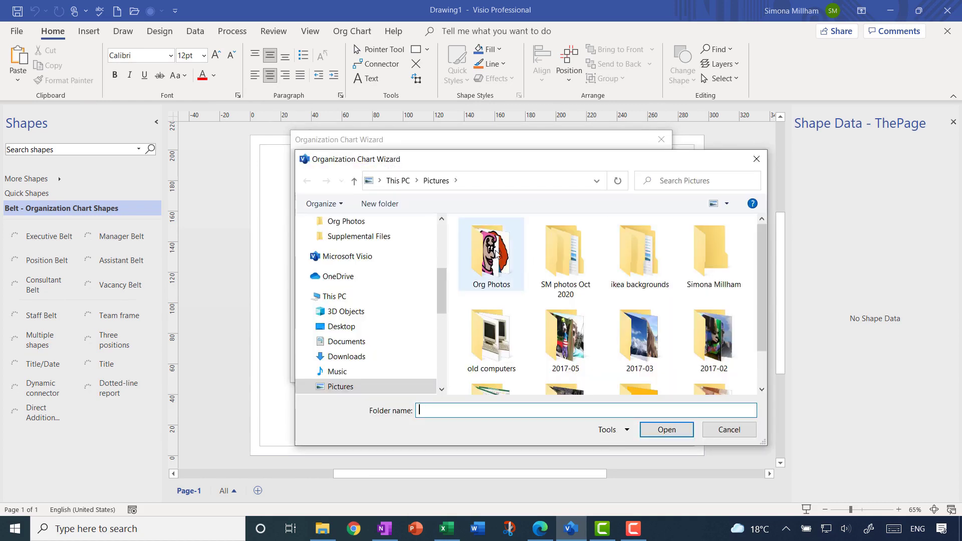
{"action": "left_click", "coordinate": [498, 256]}
{"action": "left_click", "coordinate": [666, 429]}
{"action": "left_click", "coordinate": [601, 373]}
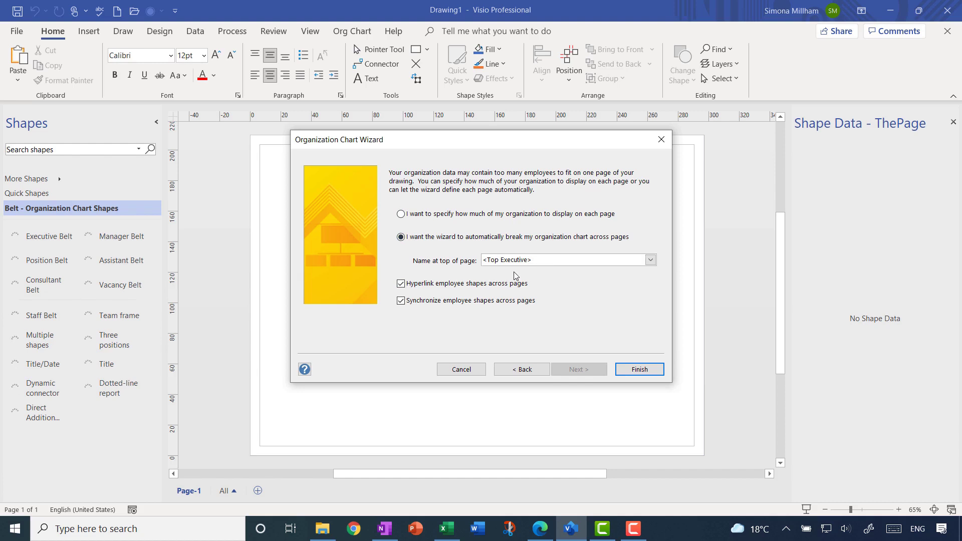
Put the Managing Director at the top of the page and generate the org chart.
{"action": "left_click", "coordinate": [651, 261]}
{"action": "left_click_drag", "start_coordinate": [652, 288], "coordinate": [652, 308]}
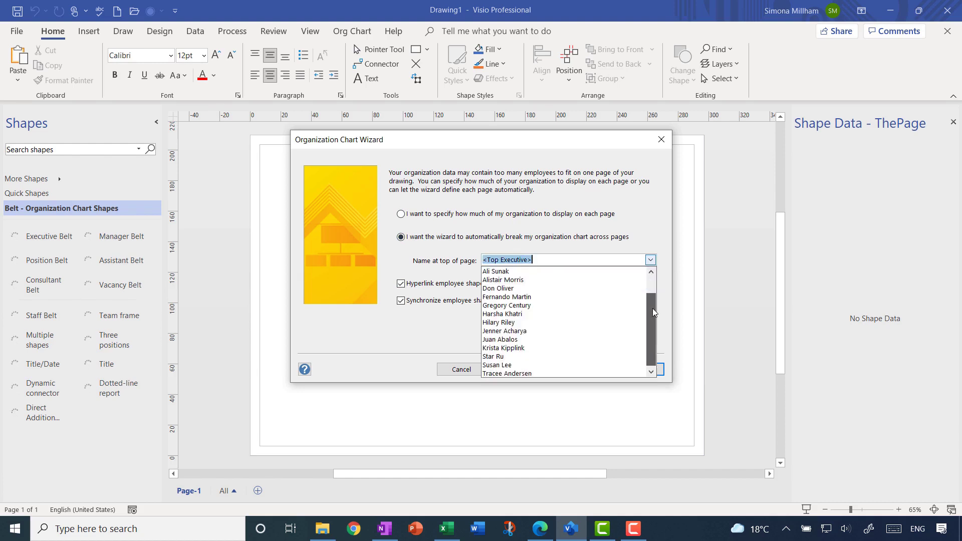
{"action": "left_click", "coordinate": [508, 359]}
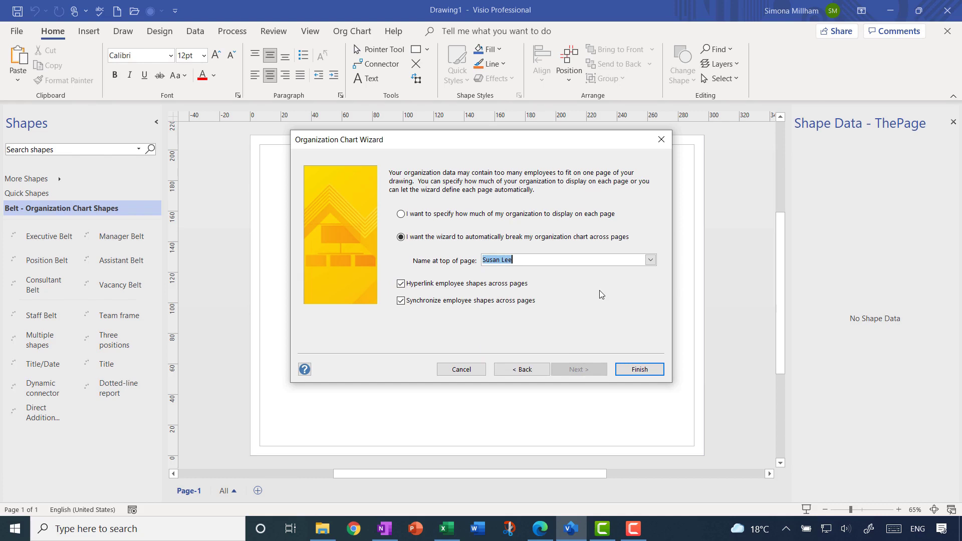
{"action": "left_click", "coordinate": [646, 373]}
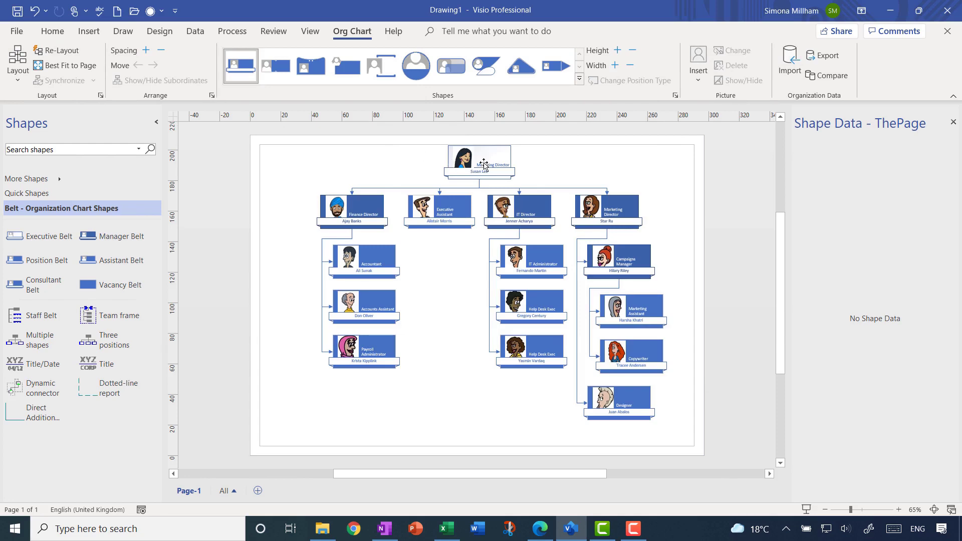
Zoom into the org chart, fit the page back in view, and show the Data tab.
{"action": "scroll", "coordinate": [484, 165], "scroll_direction": "up", "scroll_amount": 4}
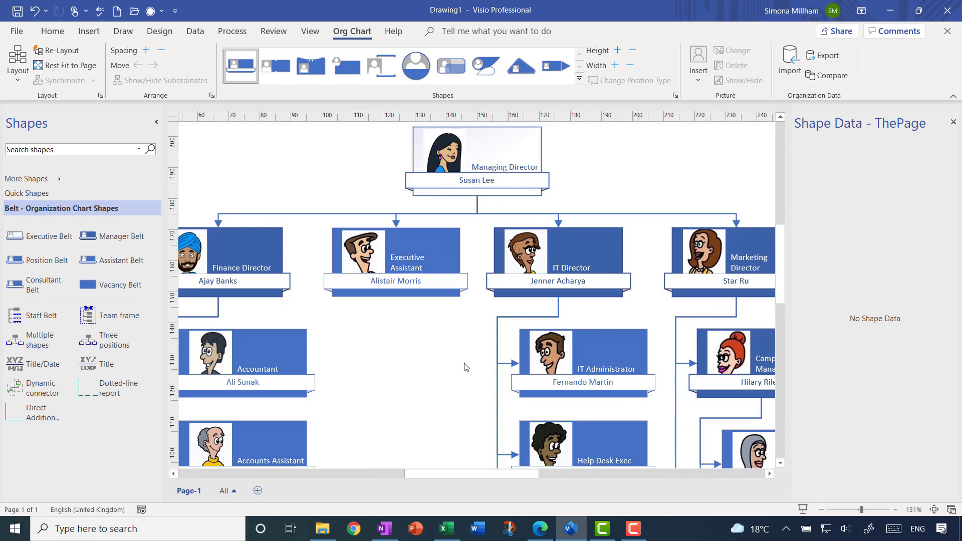
{"action": "left_click", "coordinate": [934, 510]}
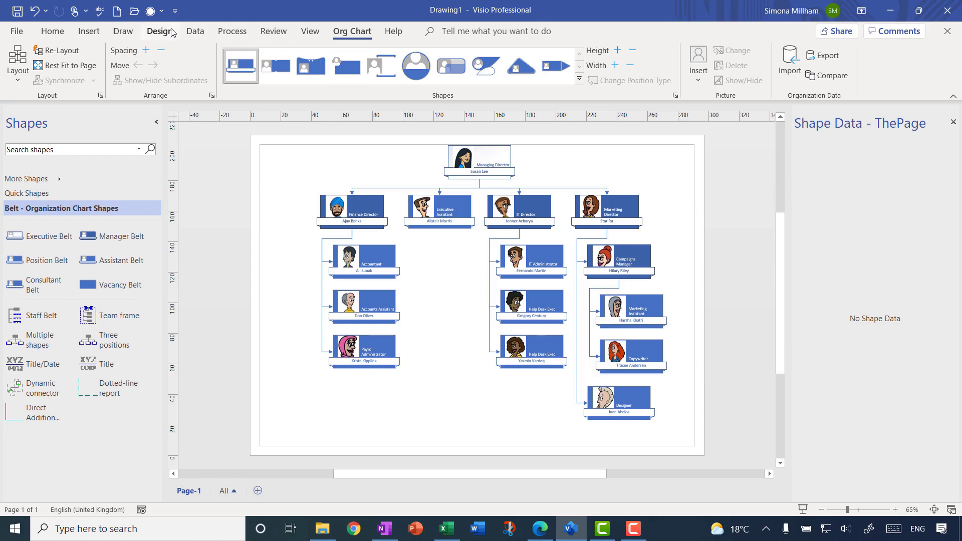
{"action": "left_click", "coordinate": [194, 33]}
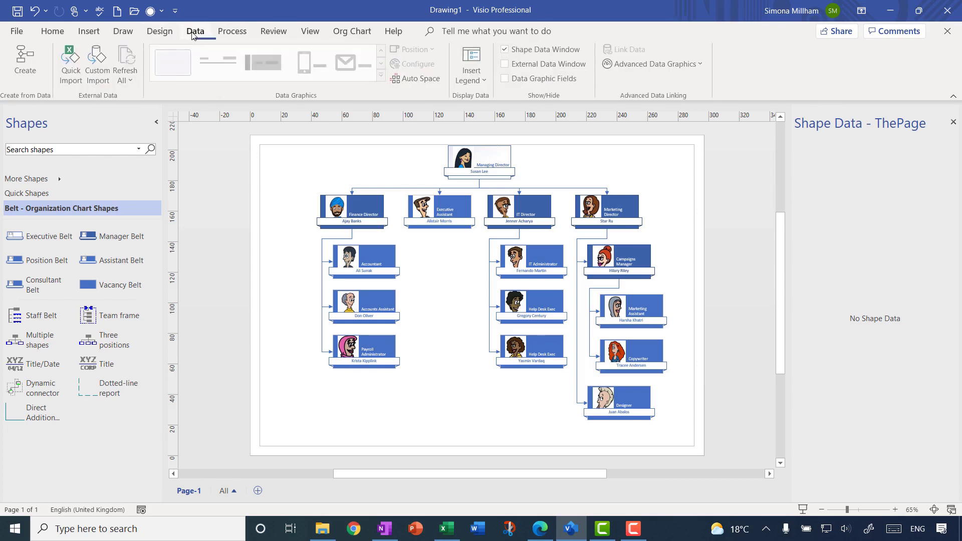
{"action": "left_click", "coordinate": [23, 76]}
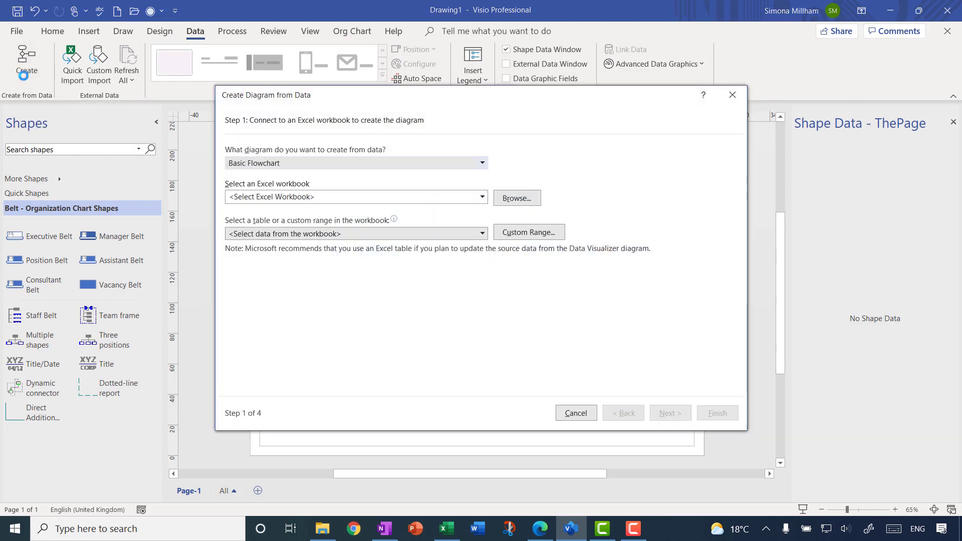
{"action": "left_click", "coordinate": [482, 164]}
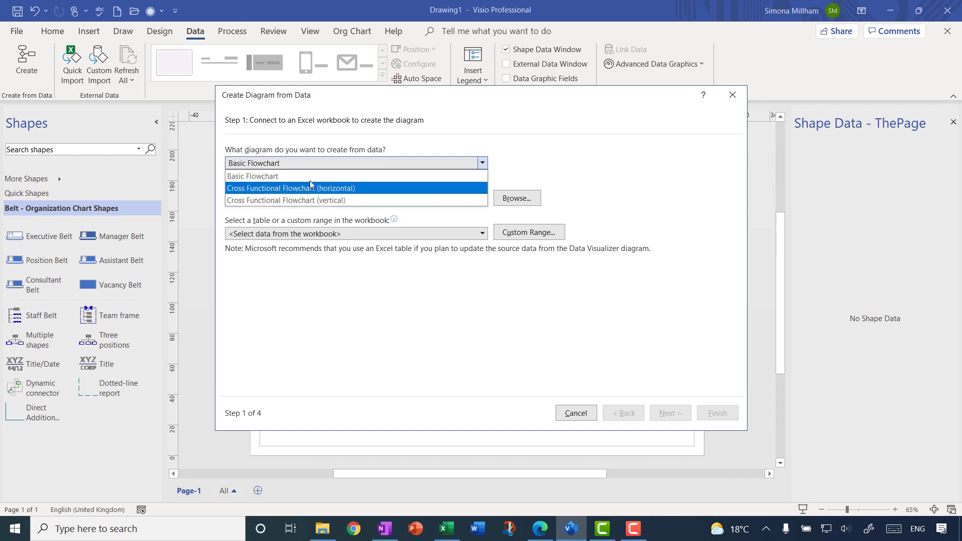
{"action": "left_click", "coordinate": [508, 141]}
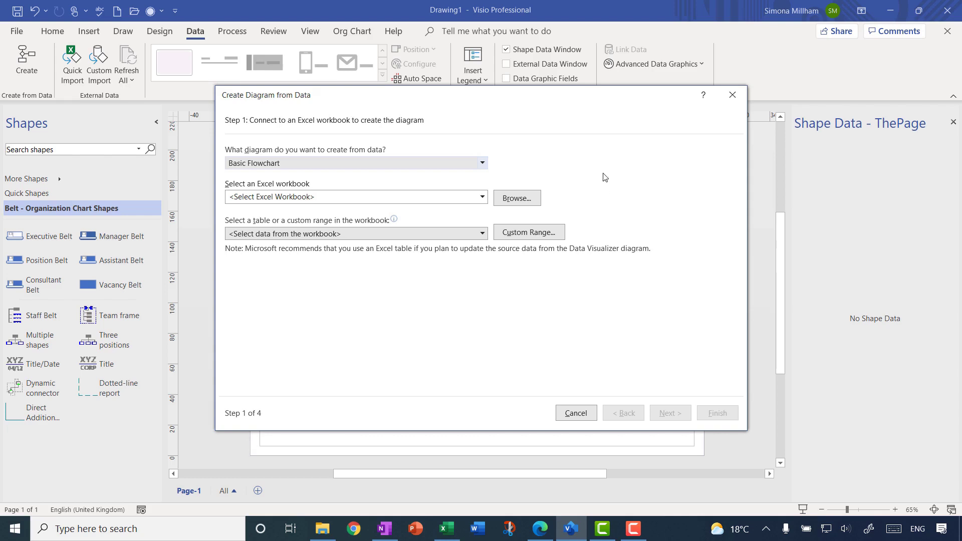
{"action": "left_click", "coordinate": [595, 417]}
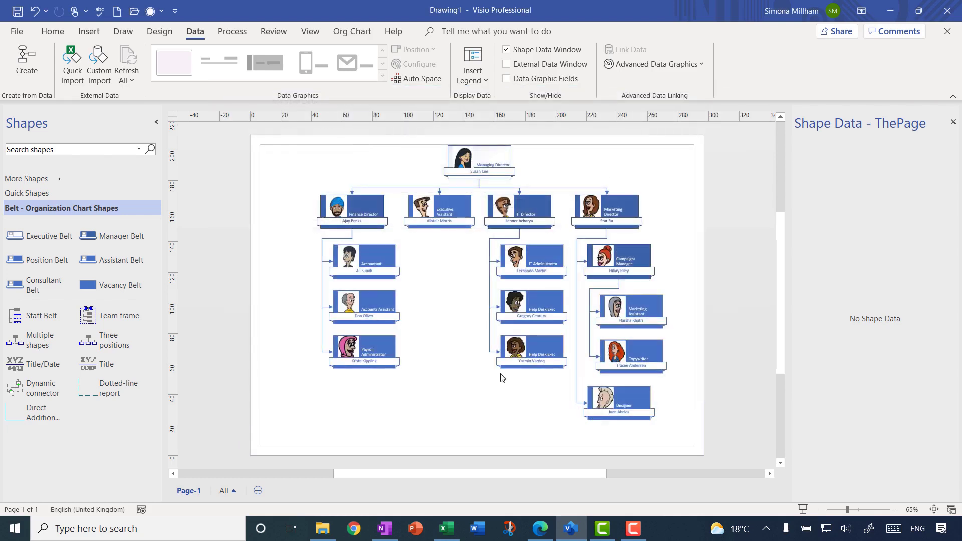
{"action": "left_click", "coordinate": [17, 34]}
Search templates for 'excel' and preview the Cross-Functional Flowchart – Data Visualizer template.
{"action": "left_click", "coordinate": [40, 90]}
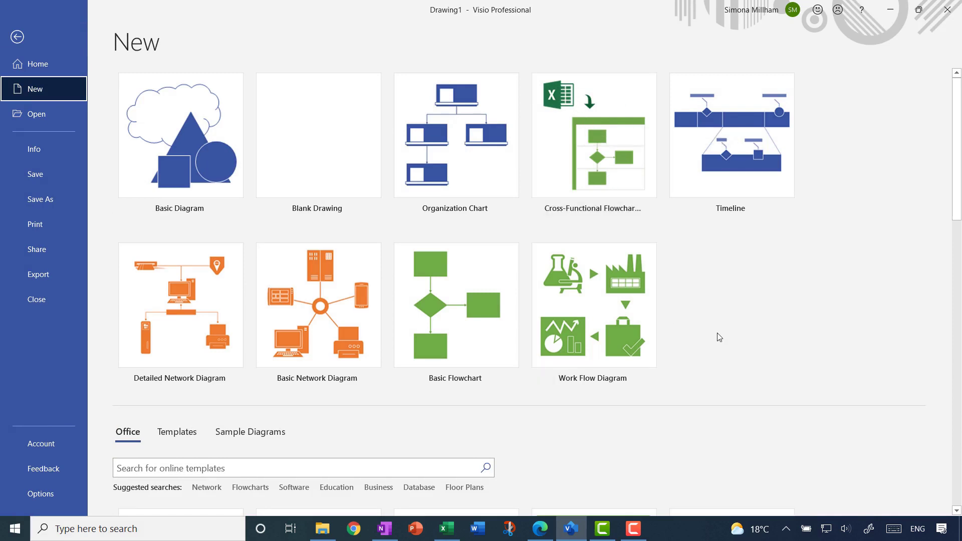
{"action": "scroll", "coordinate": [720, 337], "scroll_direction": "down", "scroll_amount": 2}
{"action": "left_click", "coordinate": [209, 408]}
{"action": "type", "text": "exc"}
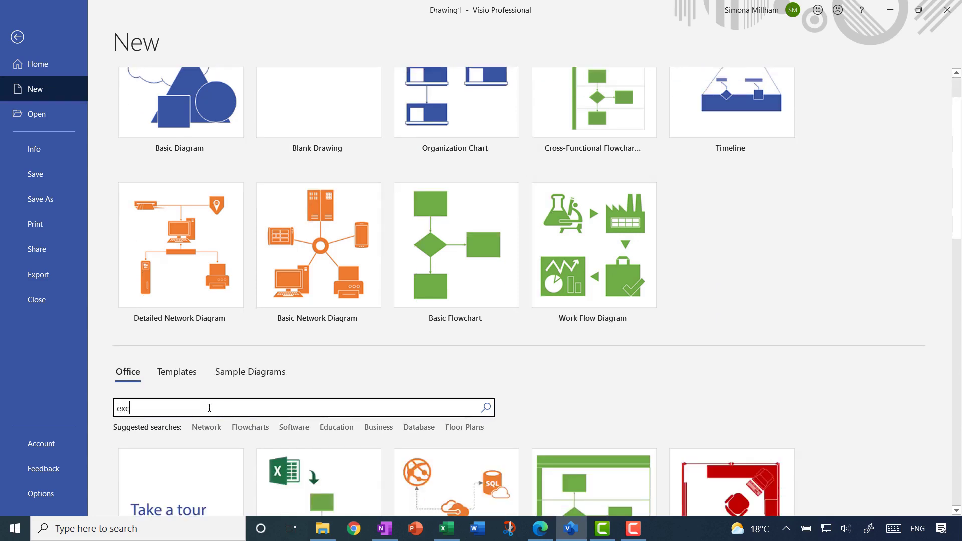
{"action": "type", "text": "el"}
{"action": "key", "text": "Return"}
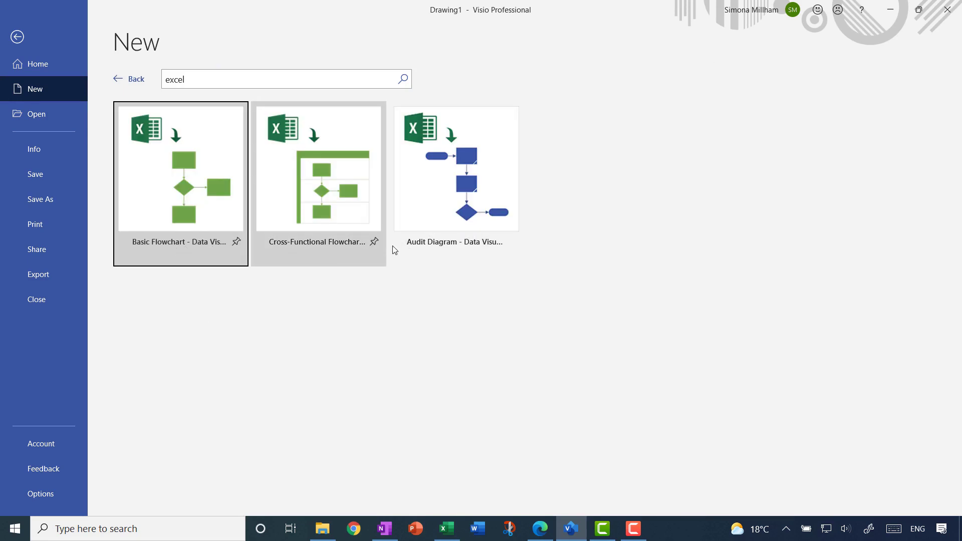
{"action": "left_click", "coordinate": [326, 179]}
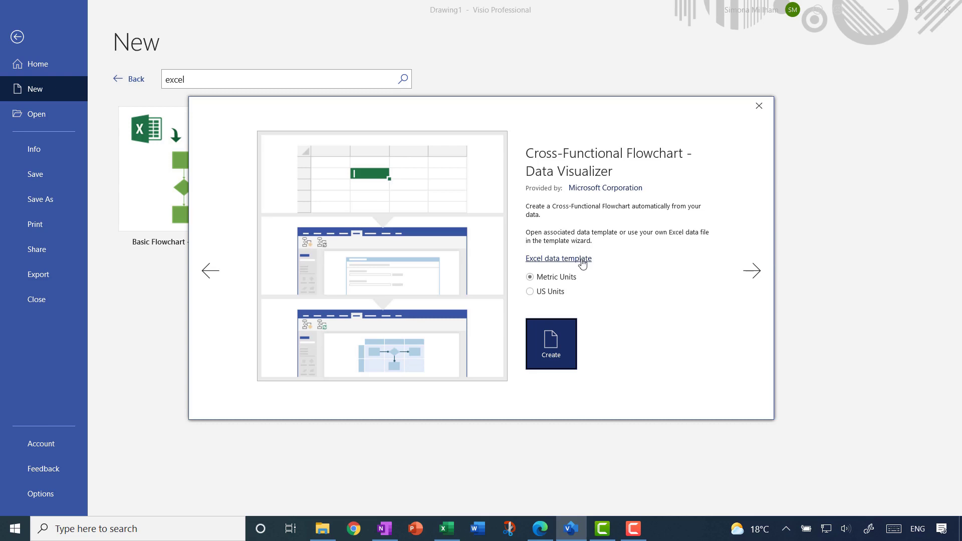
Open the template's sample Excel workbook CFF_DataVisualizerProcessMap1.
{"action": "left_click", "coordinate": [582, 261]}
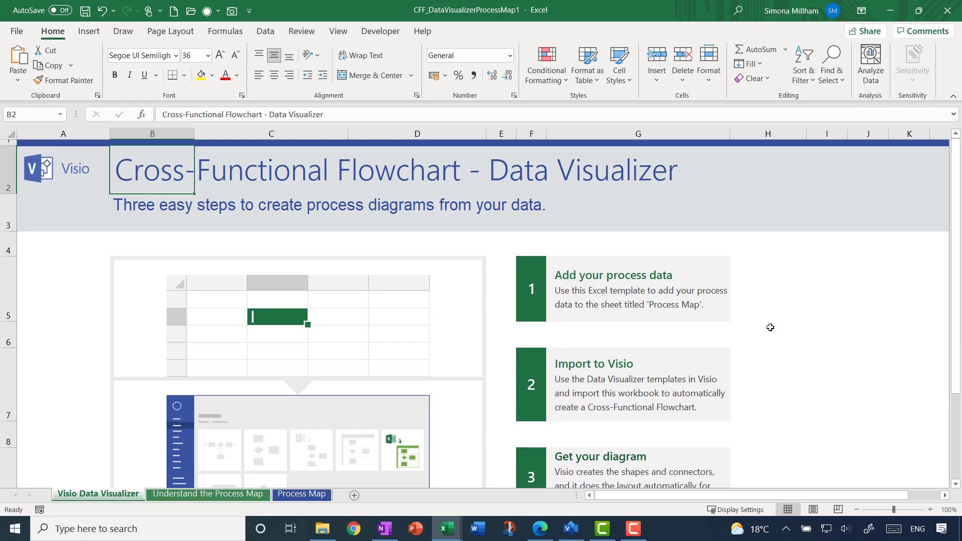
Open the Understand the Process Map sheet and scroll through its column explanations and sample flow.
{"action": "scroll", "coordinate": [770, 327], "scroll_direction": "down", "scroll_amount": 1}
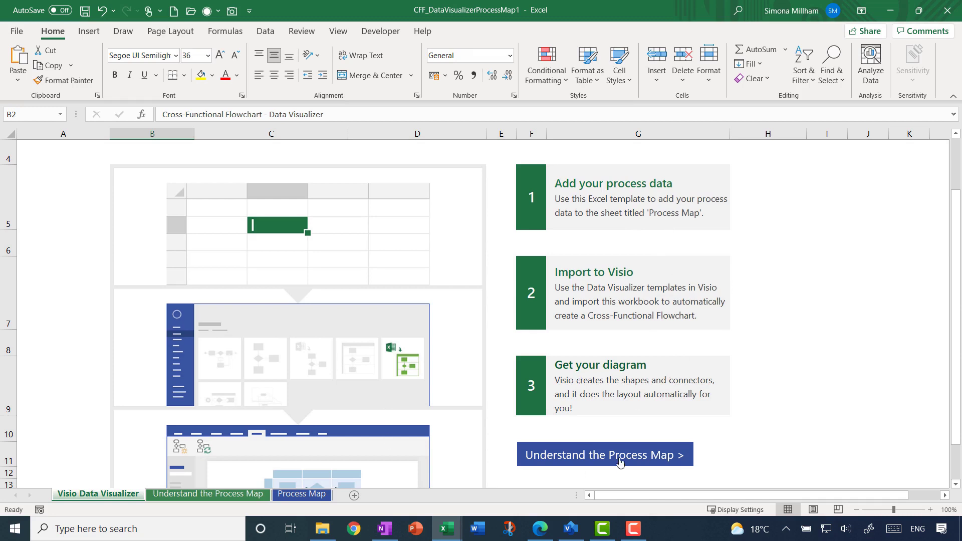
{"action": "left_click", "coordinate": [640, 457]}
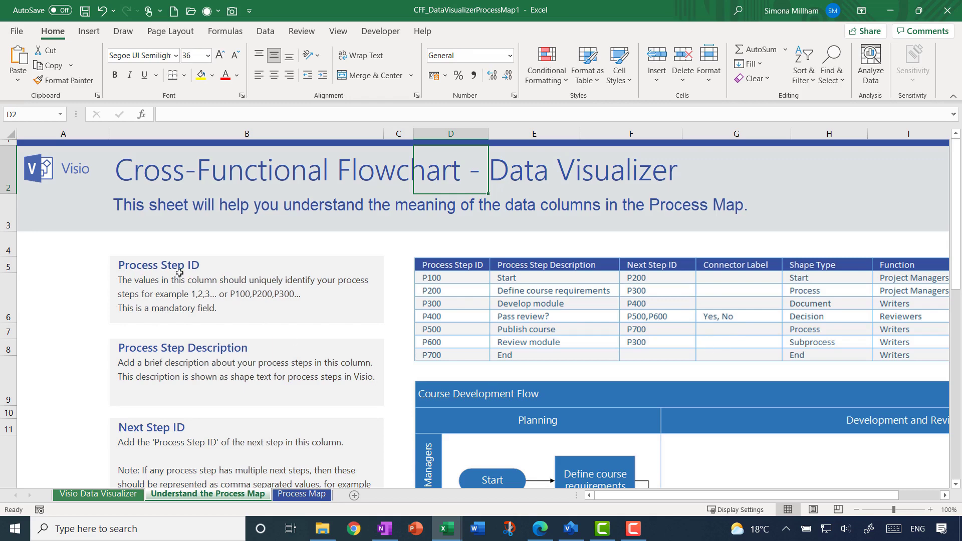
{"action": "scroll", "coordinate": [179, 349], "scroll_direction": "down", "scroll_amount": 5}
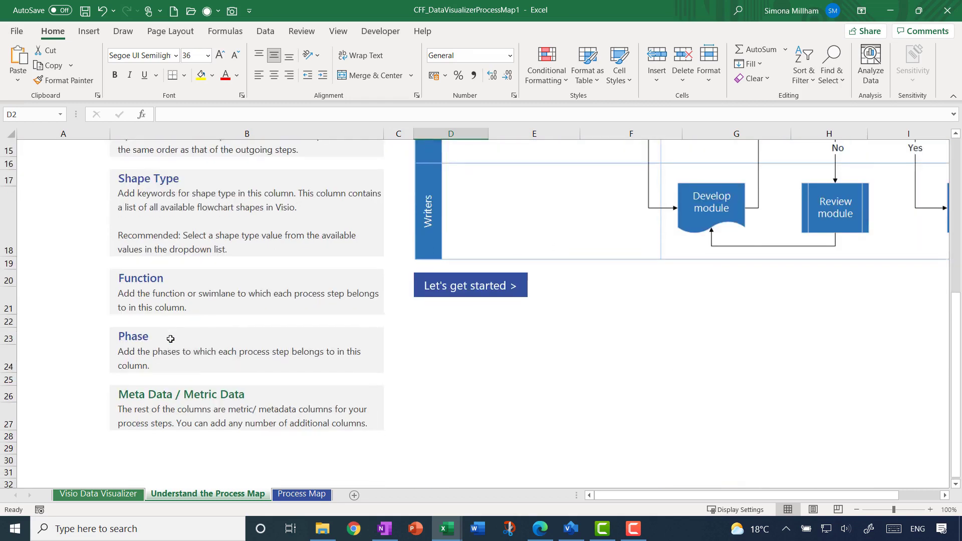
{"action": "scroll", "coordinate": [170, 340], "scroll_direction": "up", "scroll_amount": 5}
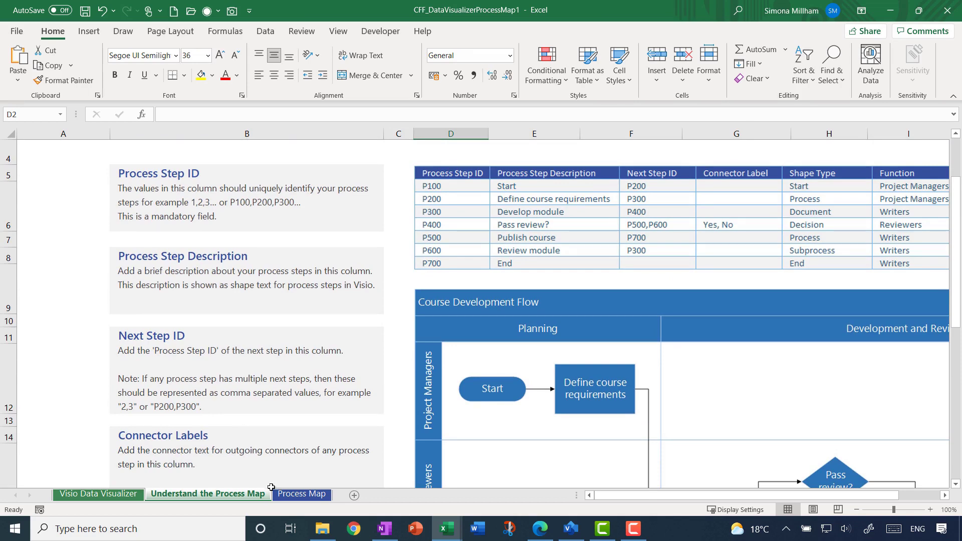
View the Process Map sheet's two sample rows, then bring up Excel's recent workbooks list.
{"action": "left_click", "coordinate": [295, 496]}
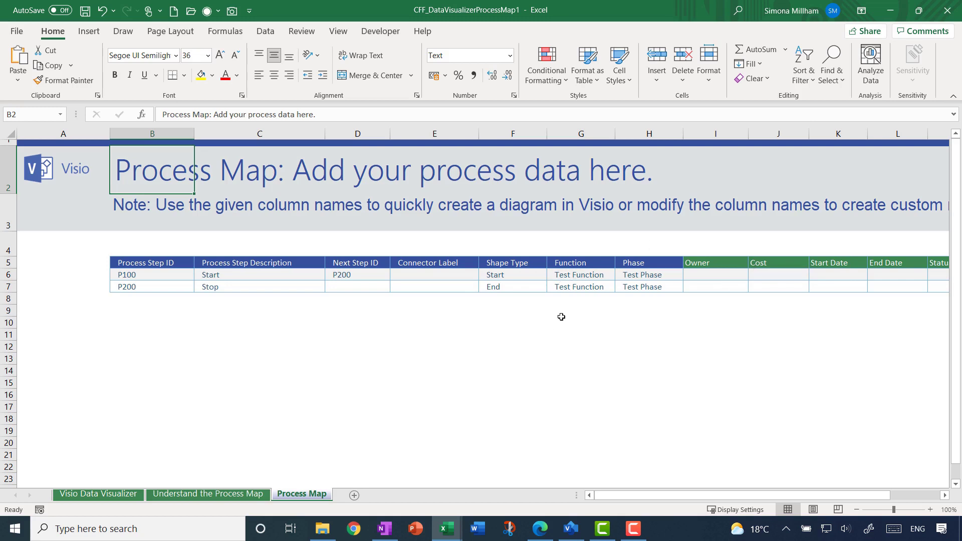
{"action": "right_click", "coordinate": [453, 529]}
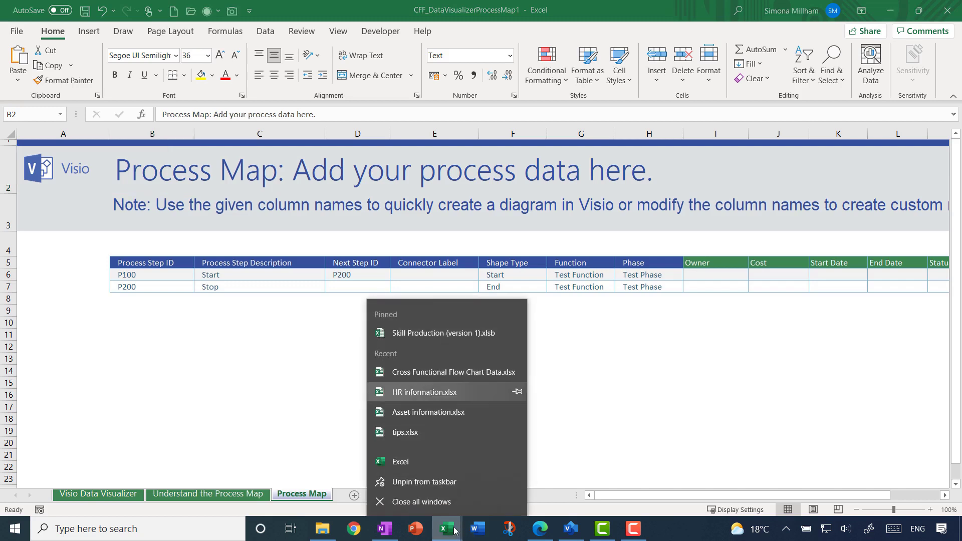
Open Cross Functional Flow Chart Data.xlsx and inspect the F7 Shape Type choices and D9's next steps.
{"action": "left_click", "coordinate": [450, 373]}
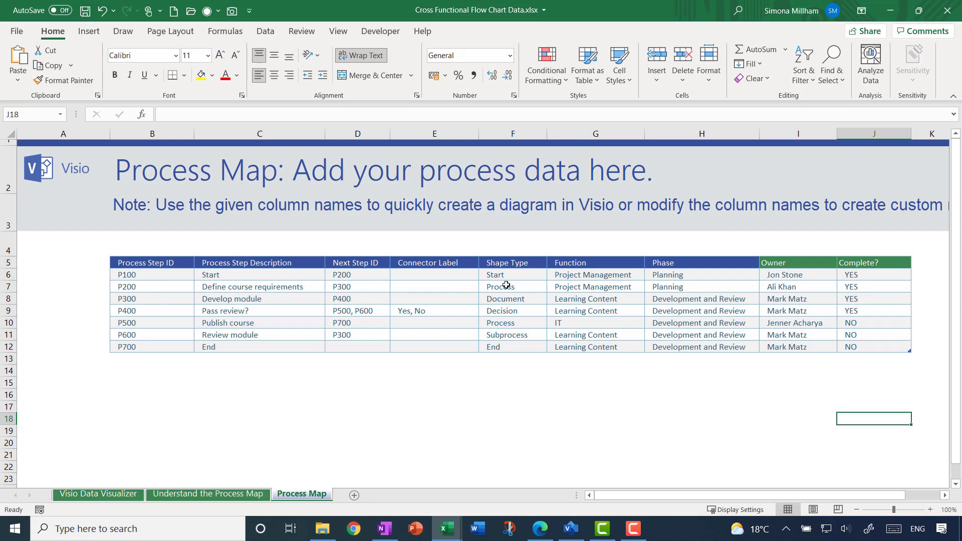
{"action": "left_click", "coordinate": [532, 288]}
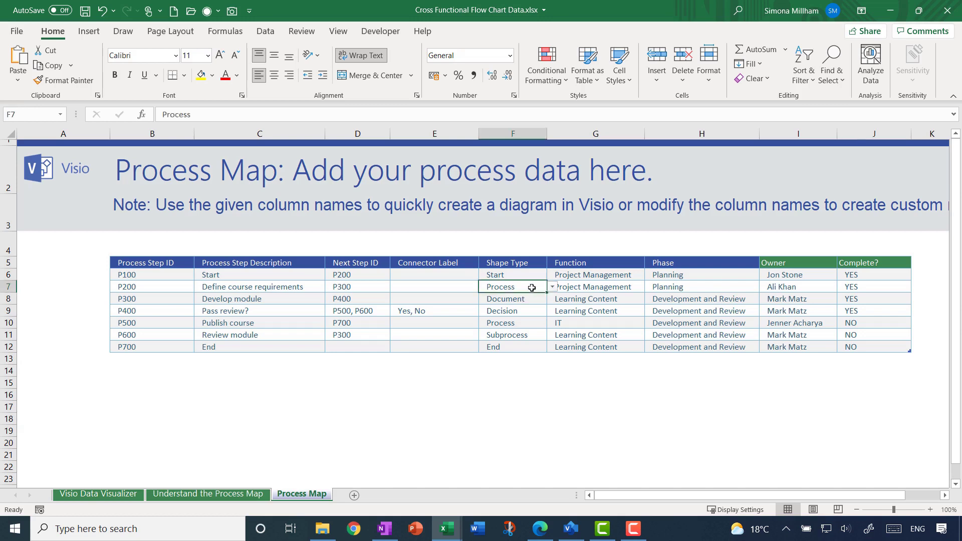
{"action": "left_click", "coordinate": [553, 286]}
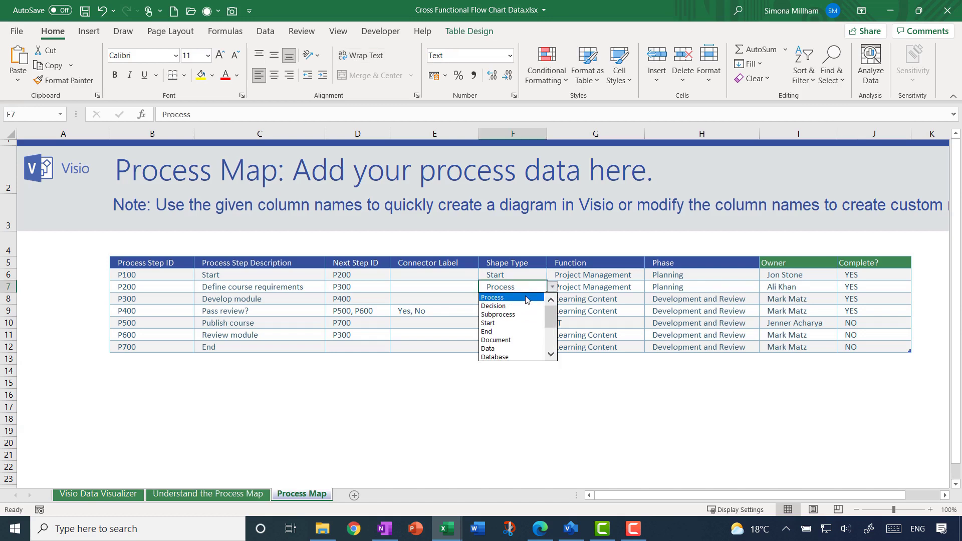
{"action": "left_click", "coordinate": [527, 290]}
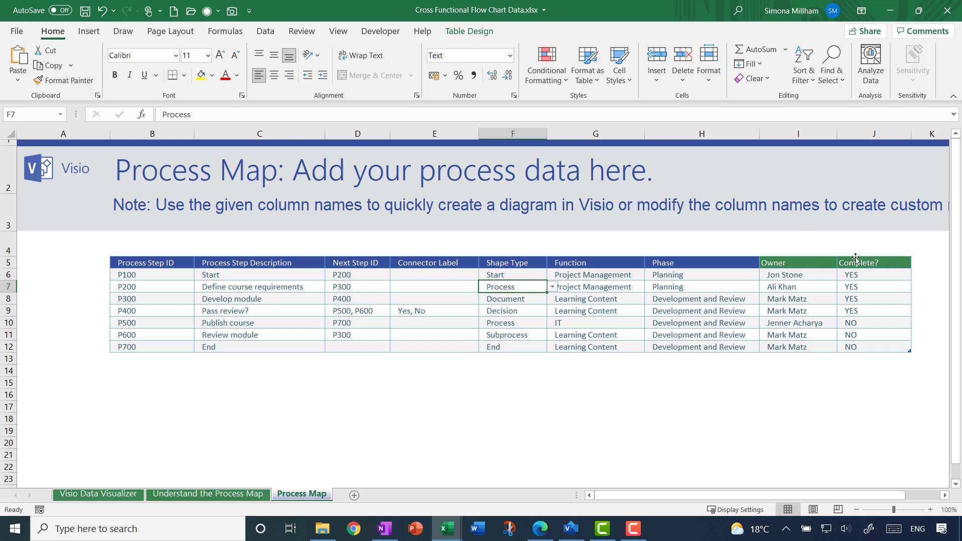
{"action": "left_click", "coordinate": [374, 311]}
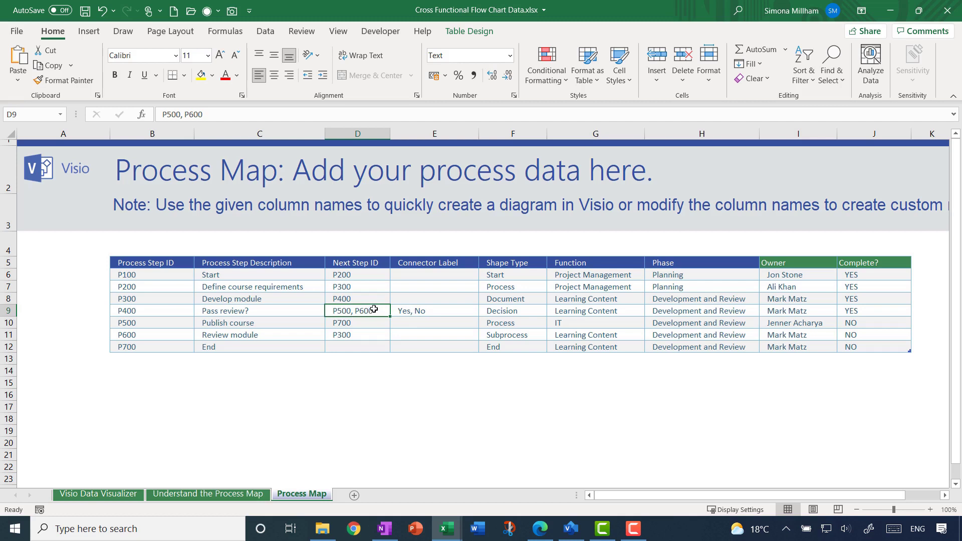
{"action": "left_click", "coordinate": [462, 378]}
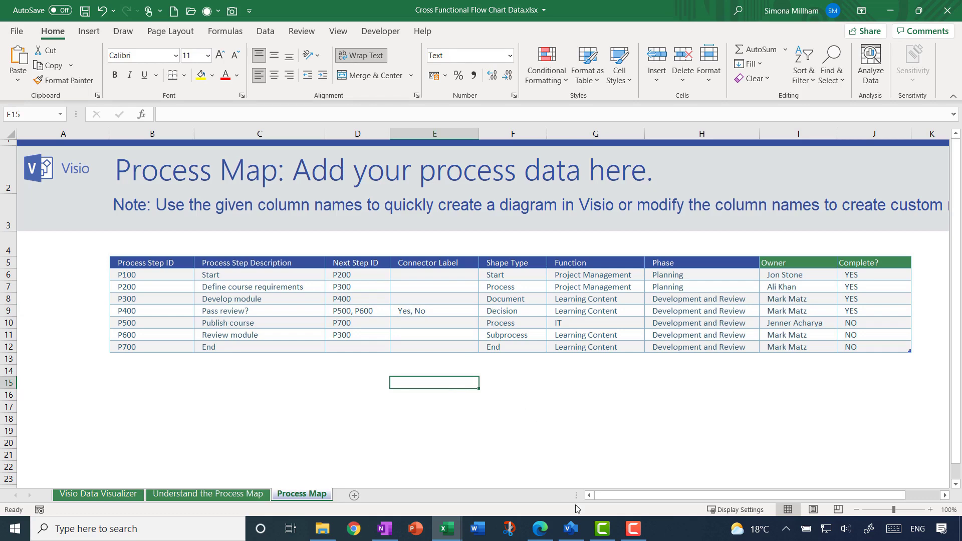
Back in Visio, create a drawing from the Cross-Functional Flowchart - Data Visualizer template.
{"action": "left_click", "coordinate": [575, 530]}
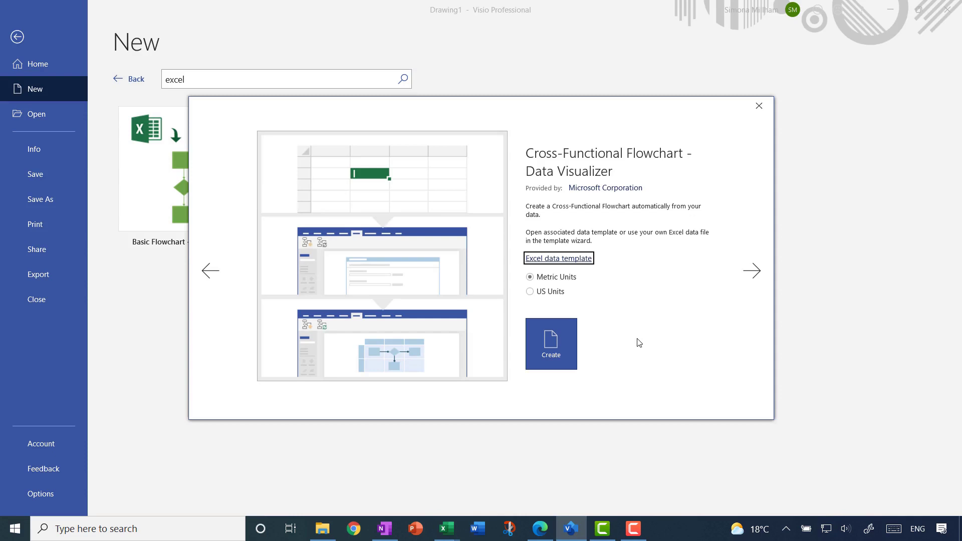
{"action": "left_click", "coordinate": [552, 339]}
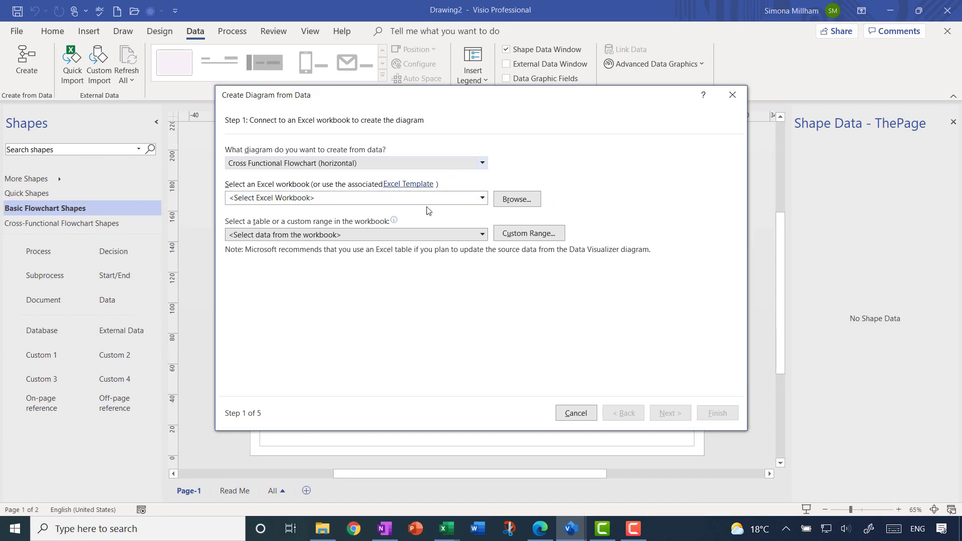
Choose Cross Functional Flow Chart Data.xlsx from Supplemental Files as the data source and advance to mapping.
{"action": "left_click", "coordinate": [521, 199]}
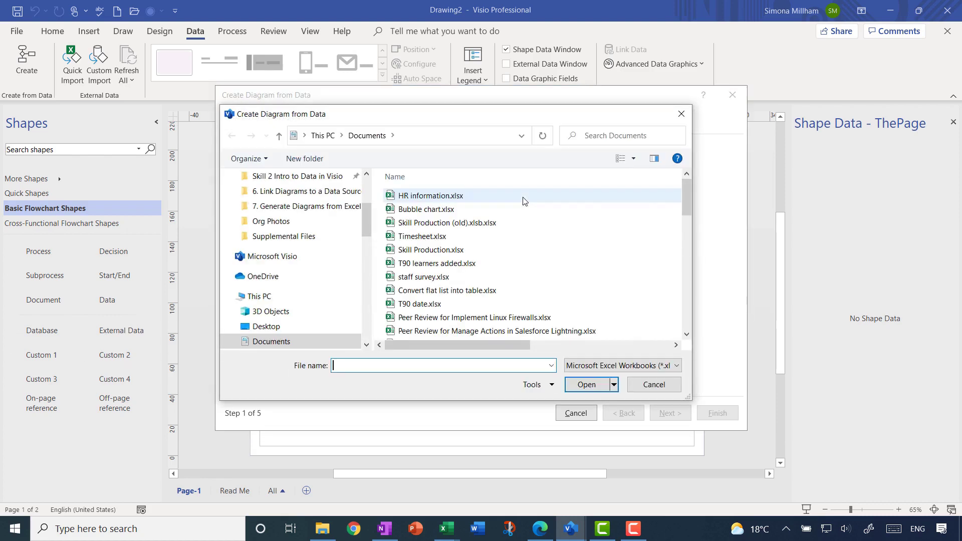
{"action": "left_click", "coordinate": [314, 236]}
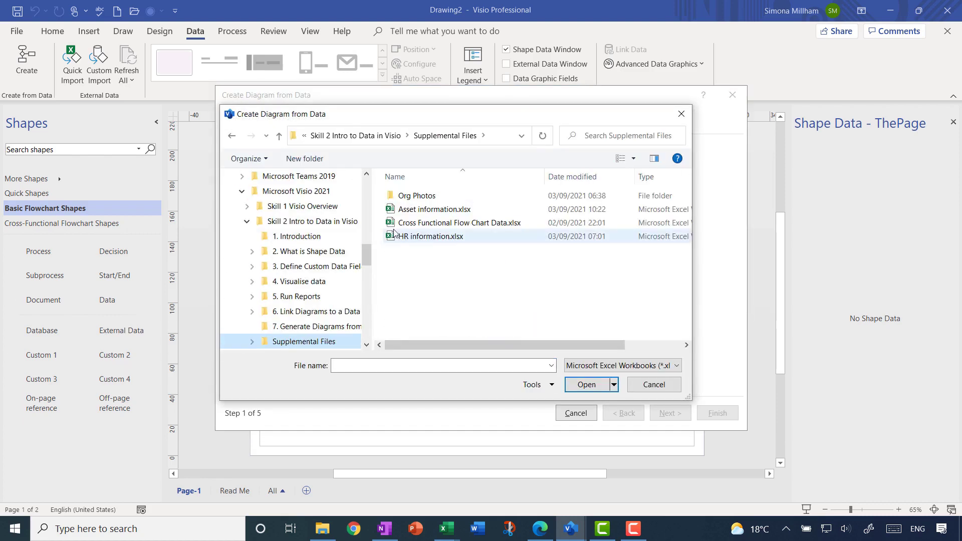
{"action": "left_click", "coordinate": [433, 224]}
{"action": "left_click", "coordinate": [587, 384]}
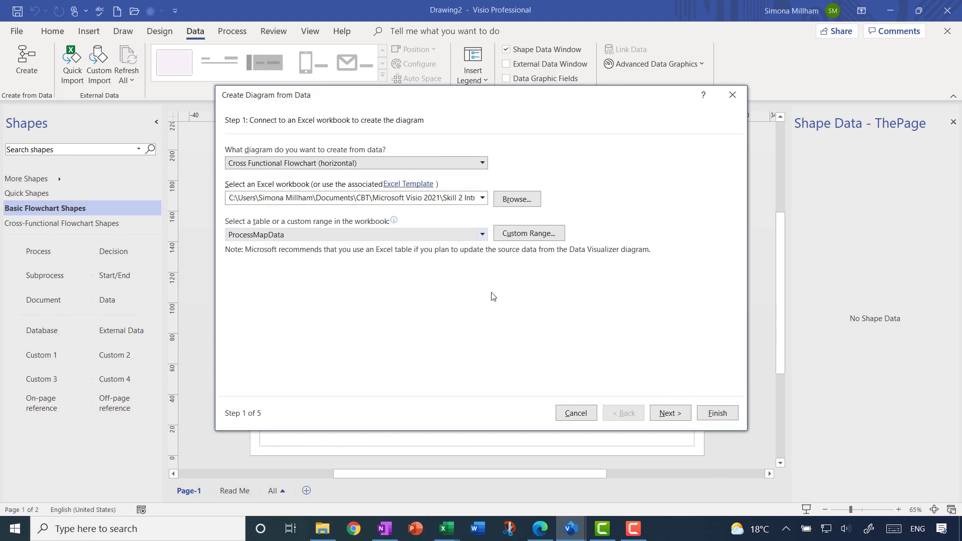
{"action": "left_click", "coordinate": [672, 414]}
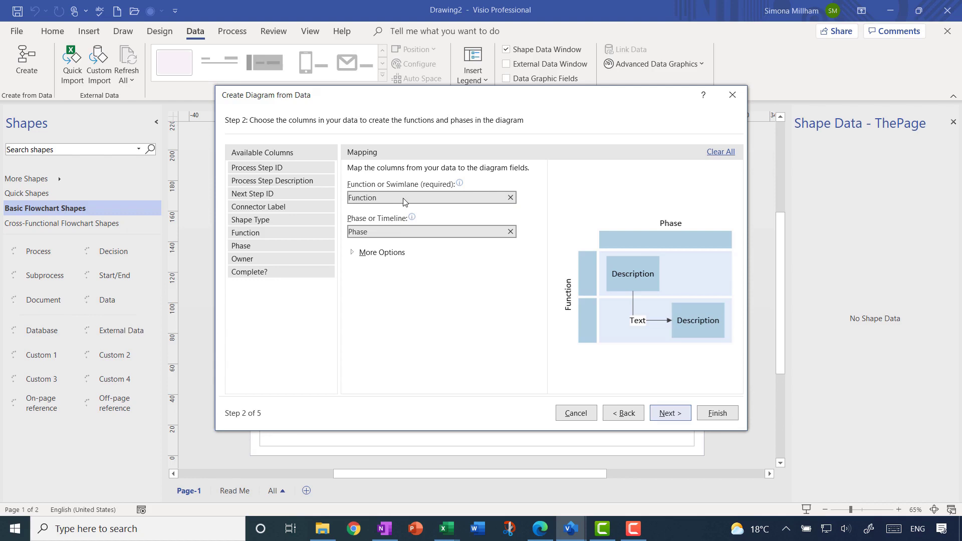
Remap the Function column to the swimlanes, then advance through steps 3 and 4.
{"action": "left_click", "coordinate": [511, 197]}
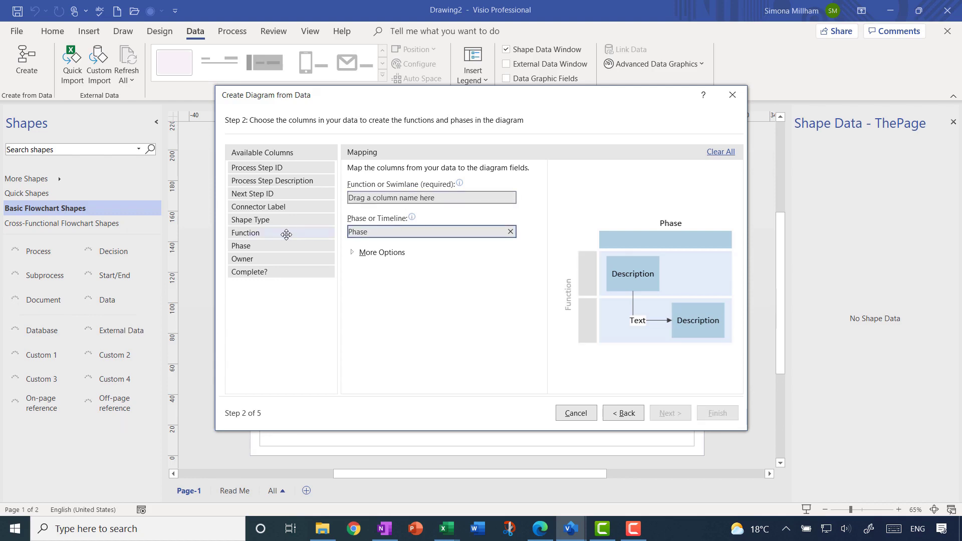
{"action": "left_click_drag", "start_coordinate": [287, 232], "coordinate": [407, 199]}
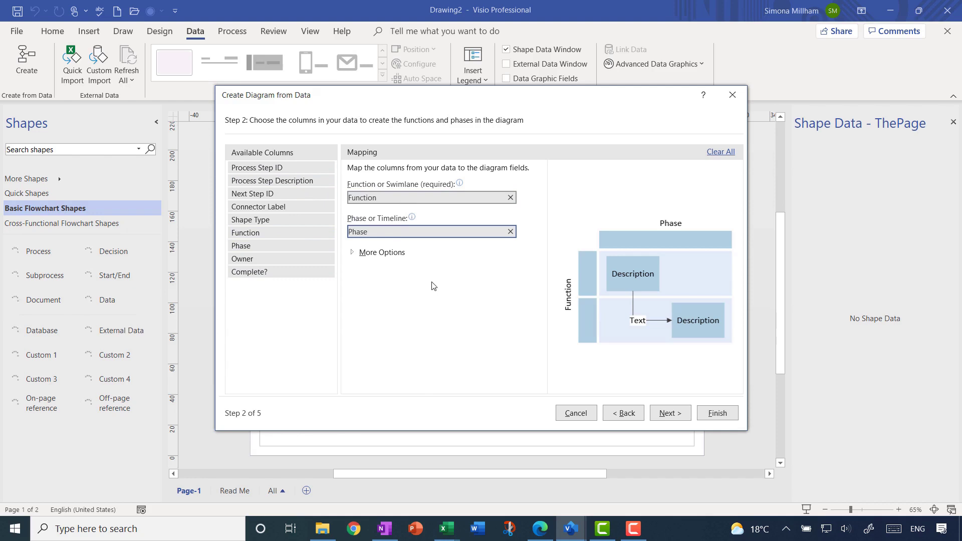
{"action": "left_click", "coordinate": [662, 414]}
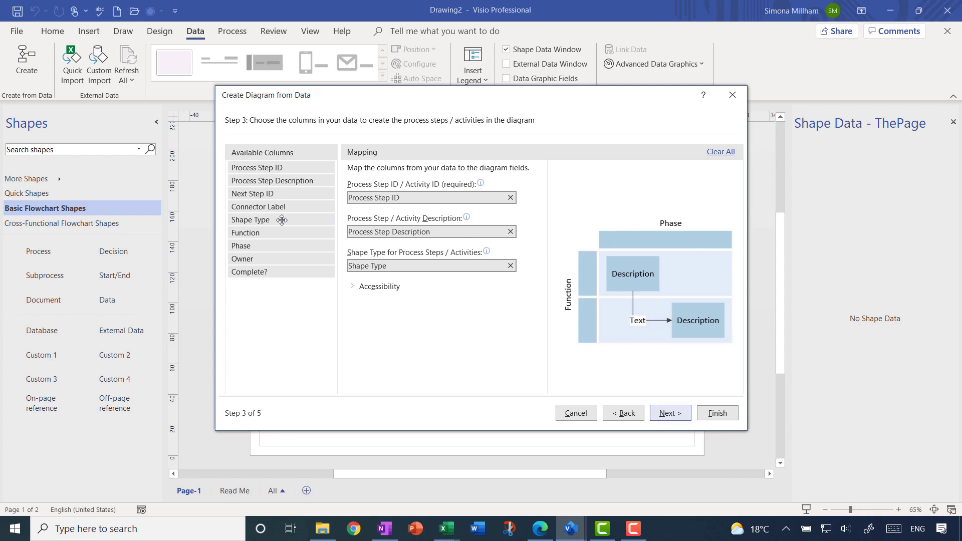
{"action": "left_click", "coordinate": [259, 221]}
{"action": "left_click", "coordinate": [671, 413]}
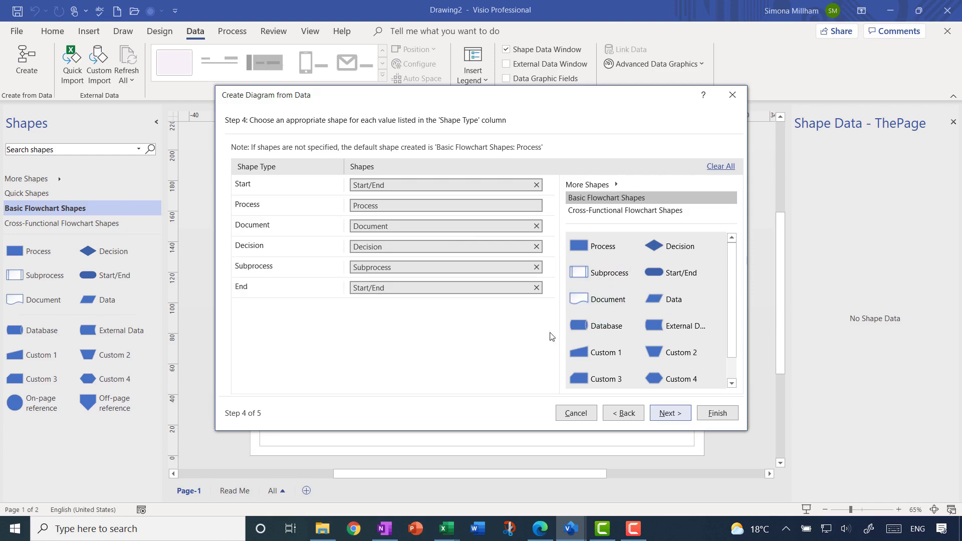
{"action": "left_click", "coordinate": [675, 418]}
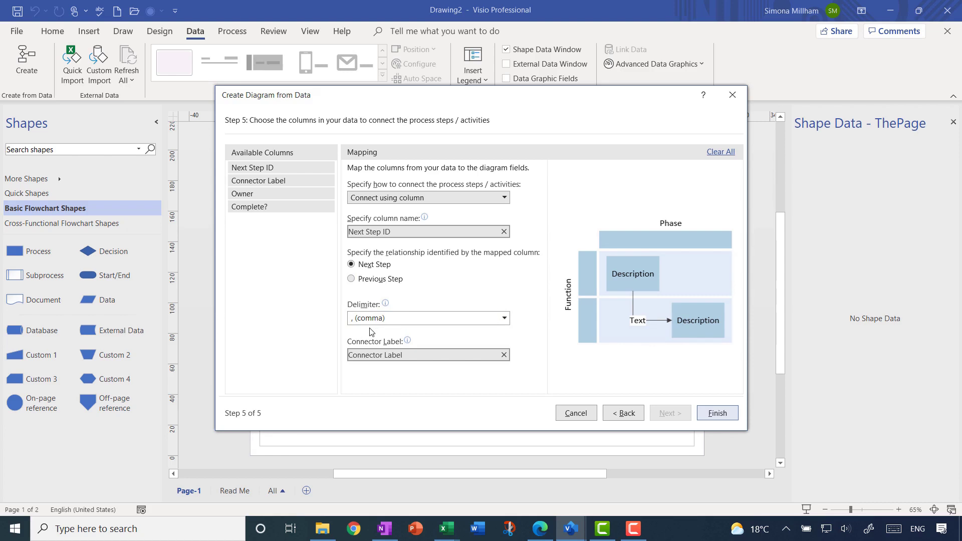
Generate the flowchart, centre both phase labels, and inspect Define course requirements' shape data.
{"action": "left_click", "coordinate": [717, 414]}
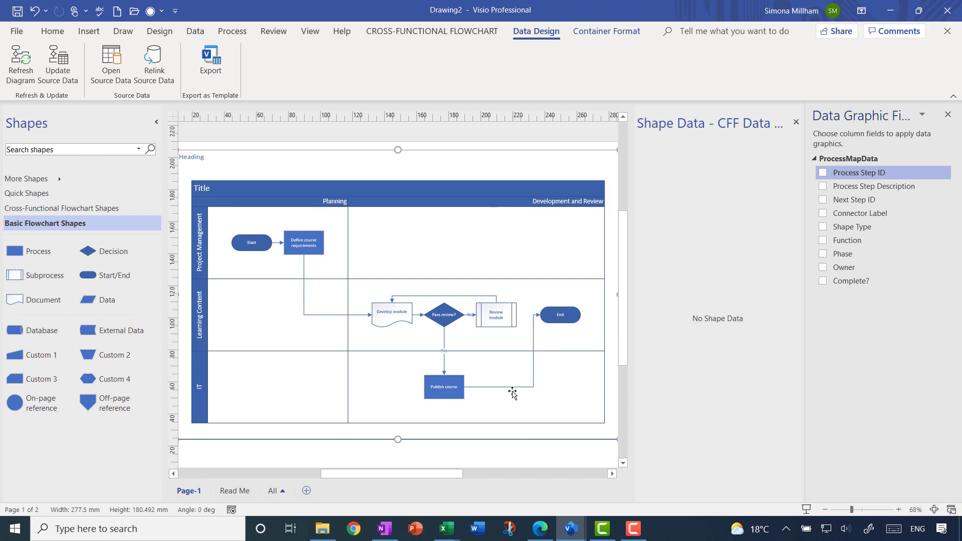
{"action": "left_click", "coordinate": [303, 201]}
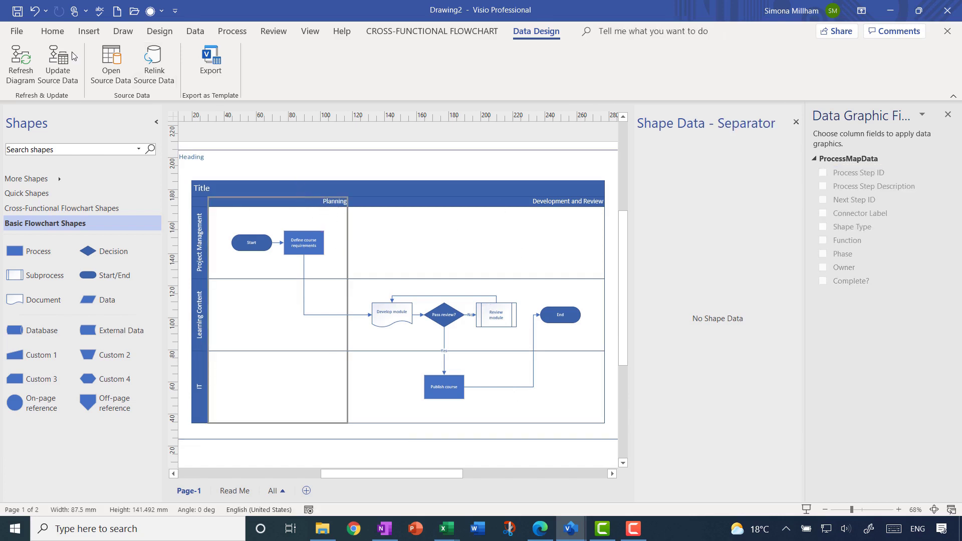
{"action": "left_click", "coordinate": [53, 31]}
{"action": "left_click", "coordinate": [274, 79]}
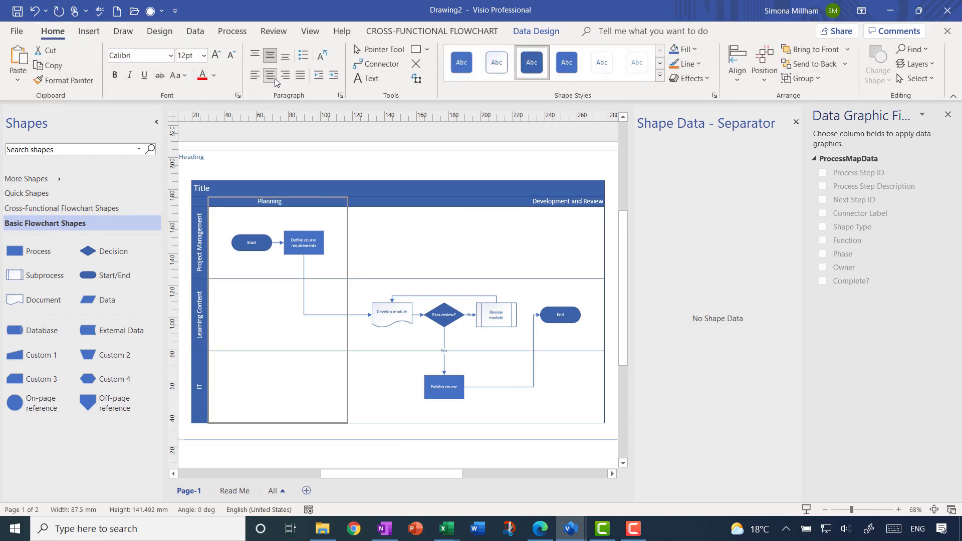
{"action": "left_click", "coordinate": [423, 201]}
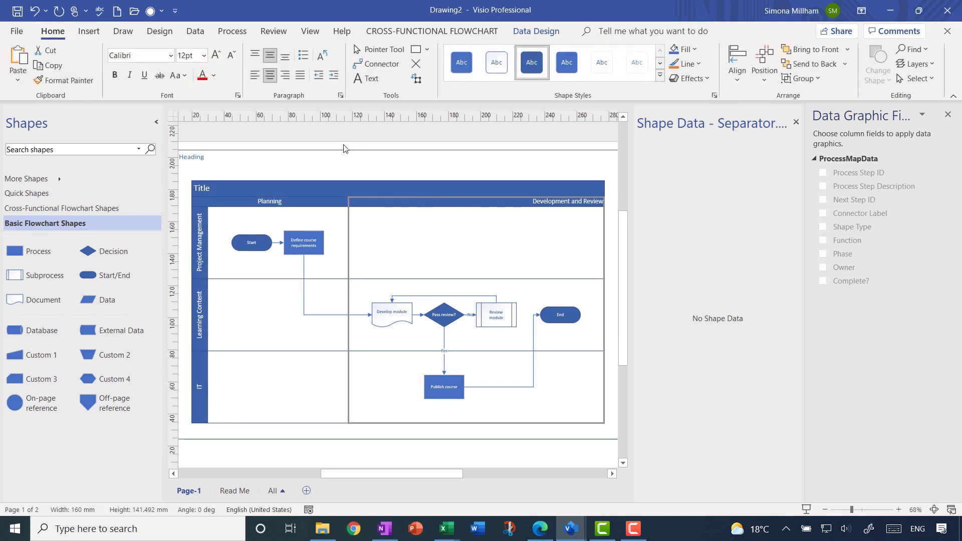
{"action": "left_click", "coordinate": [269, 75]}
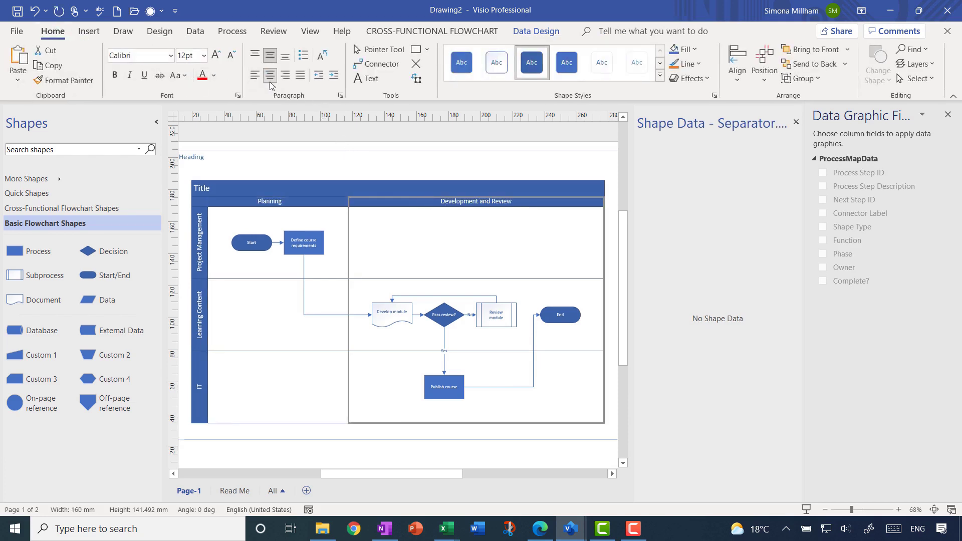
{"action": "left_click", "coordinate": [307, 239]}
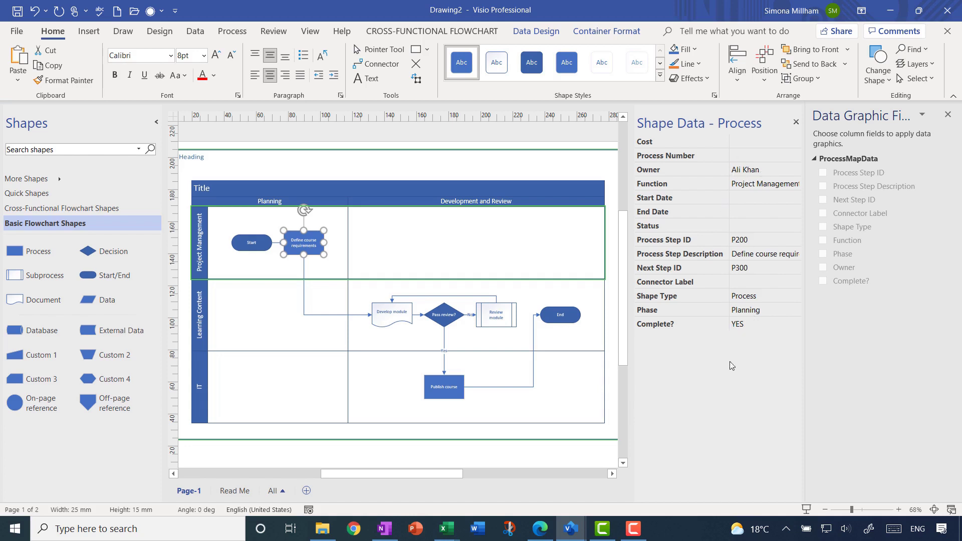
{"action": "left_click", "coordinate": [585, 164]}
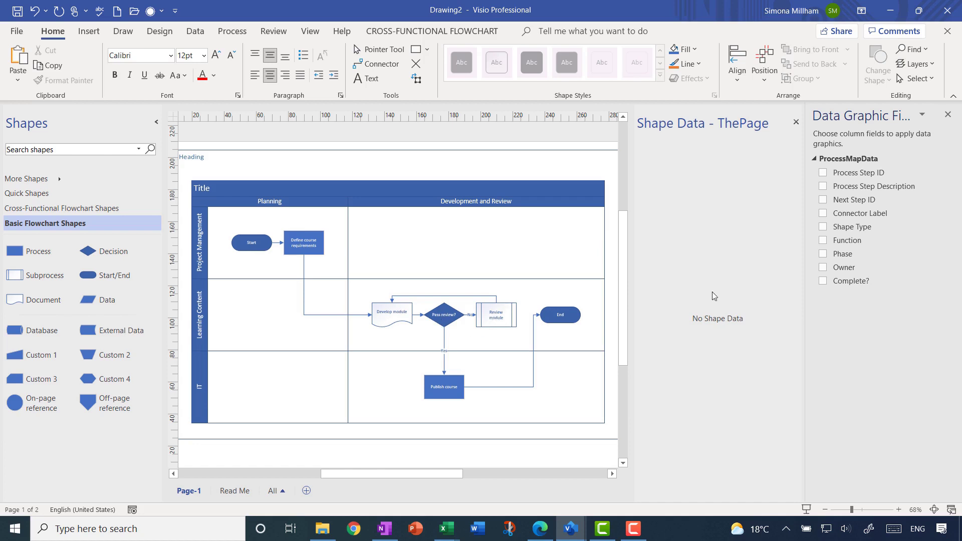
Add a Complete? data graphic using the thumbs up/down icon set, positioned left above each shape.
{"action": "left_click", "coordinate": [823, 282]}
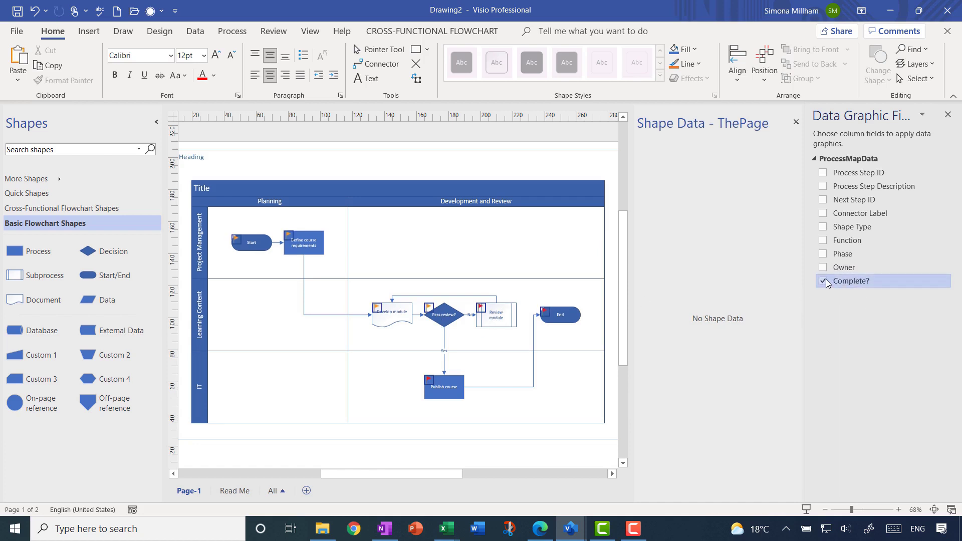
{"action": "left_click", "coordinate": [202, 34]}
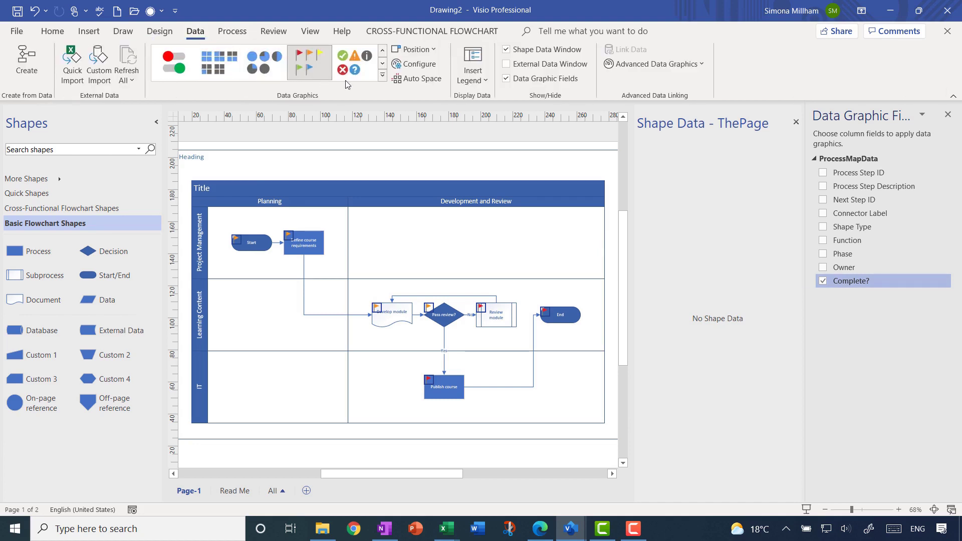
{"action": "left_click", "coordinate": [382, 76]}
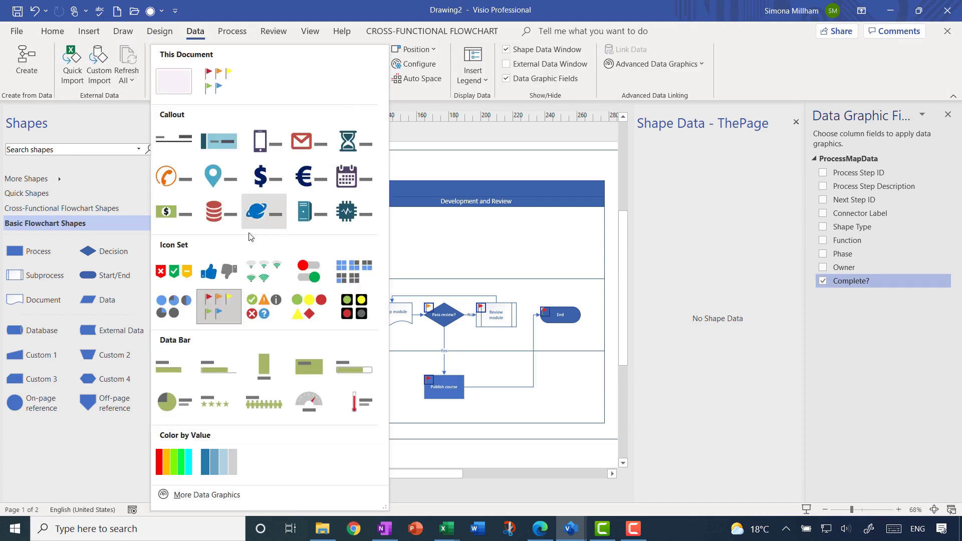
{"action": "left_click", "coordinate": [228, 272]}
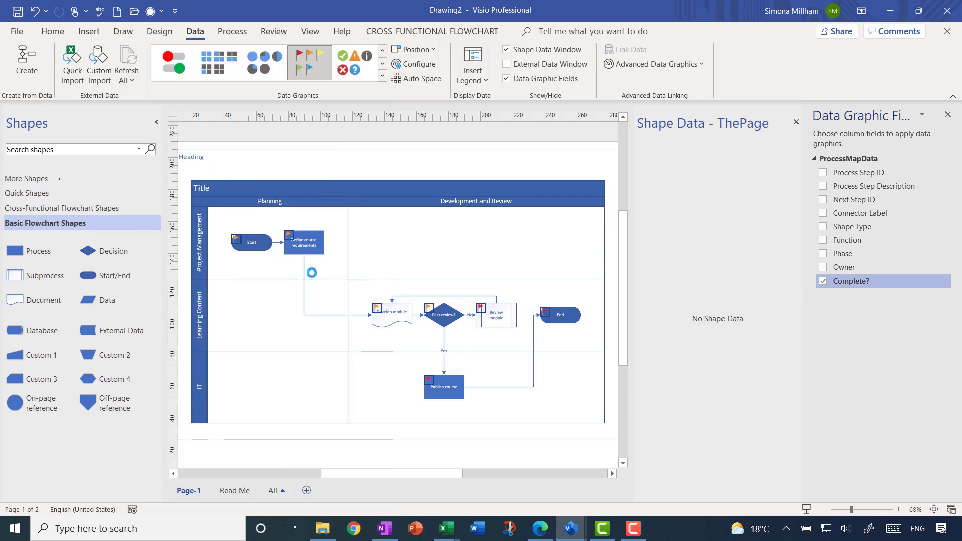
{"action": "left_click", "coordinate": [410, 51]}
{"action": "left_click", "coordinate": [416, 87]}
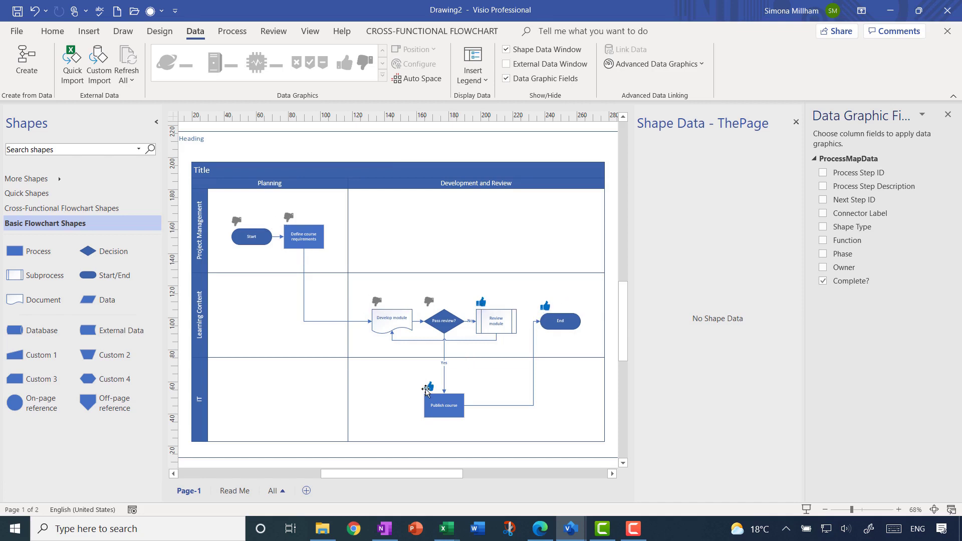
Compare the icons against the Excel workbook's Complete? column, then return to Visio.
{"action": "mouse_move", "coordinate": [449, 532]}
{"action": "left_click", "coordinate": [581, 476]}
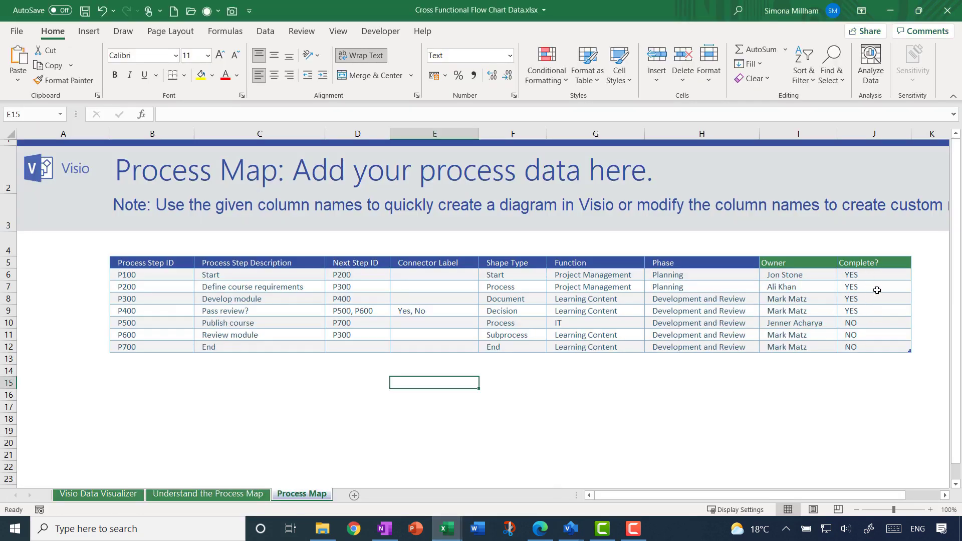
{"action": "left_click", "coordinate": [890, 10]}
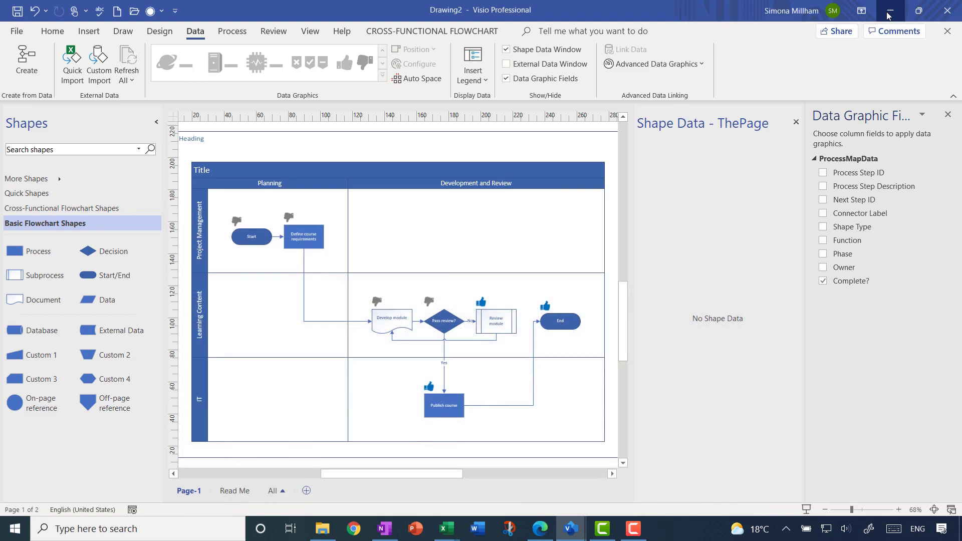
Swap the icon rules so thumbs up means YES and thumbs down NO, then check Publish course.
{"action": "left_click", "coordinate": [664, 66]}
{"action": "right_click", "coordinate": [627, 170]}
{"action": "left_click", "coordinate": [652, 176]}
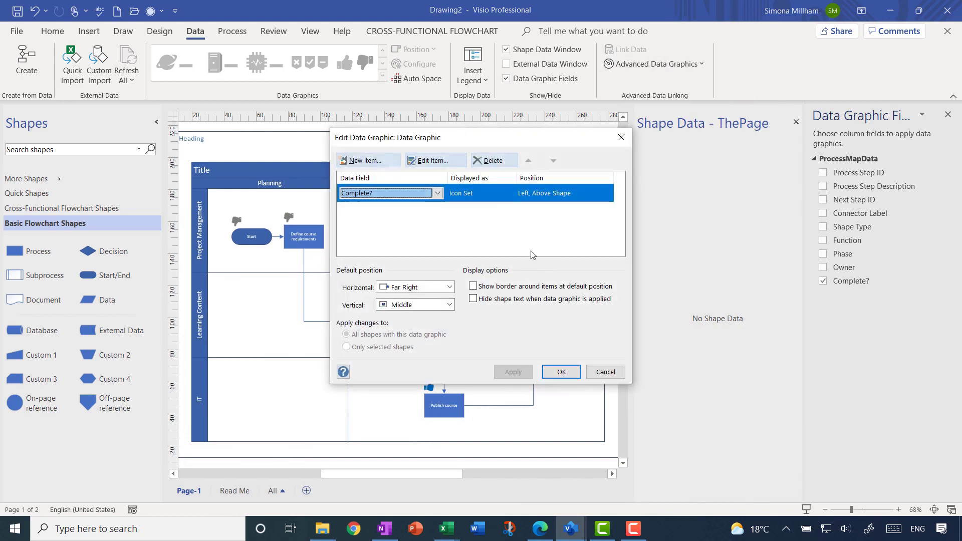
{"action": "left_click", "coordinate": [446, 162]}
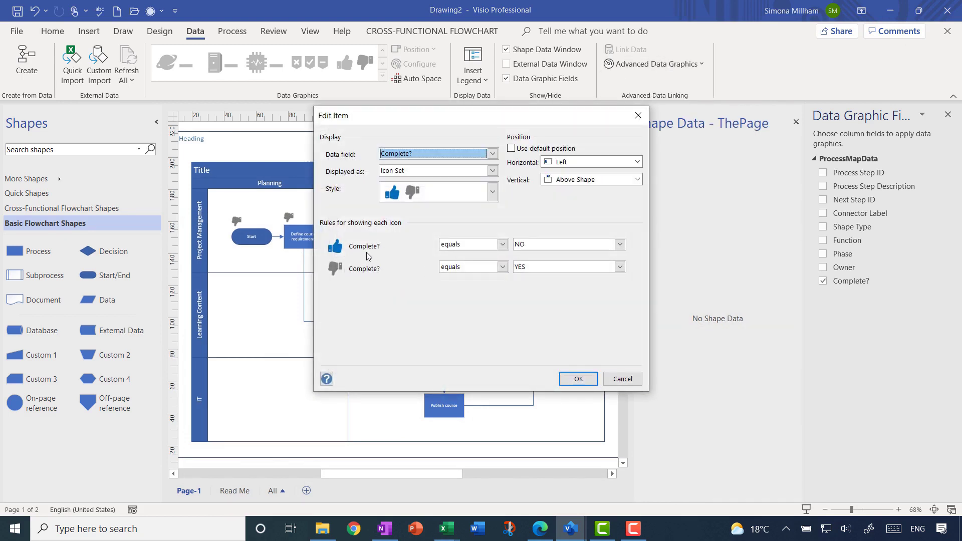
{"action": "double_click", "coordinate": [543, 242]}
{"action": "key", "text": "BackSpace"}
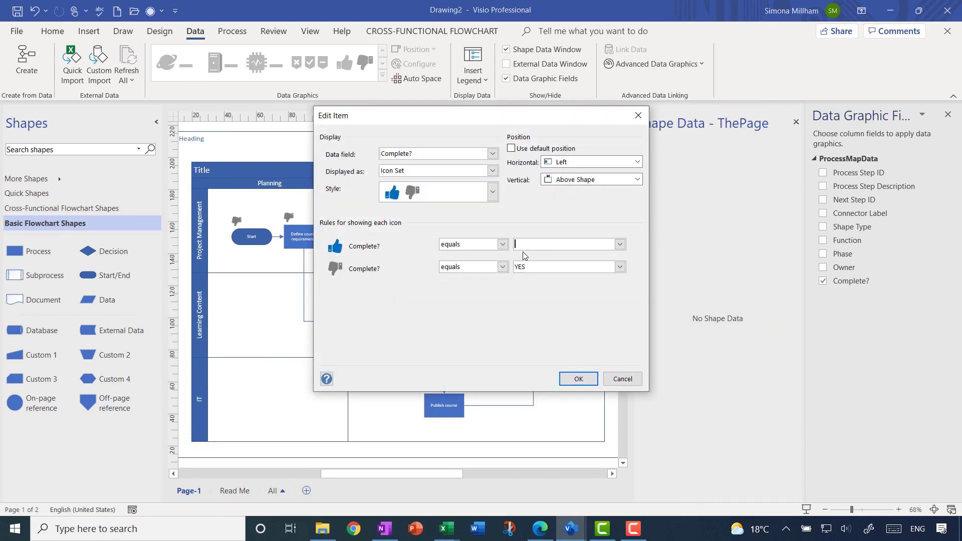
{"action": "double_click", "coordinate": [536, 268]}
{"action": "type", "text": "N"}
{"action": "left_click", "coordinate": [578, 379]}
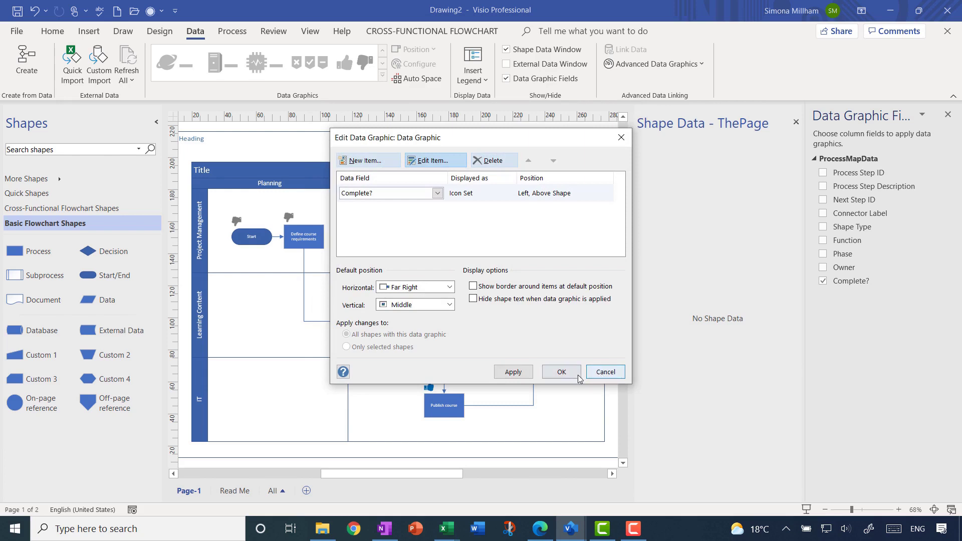
{"action": "left_click", "coordinate": [578, 377]}
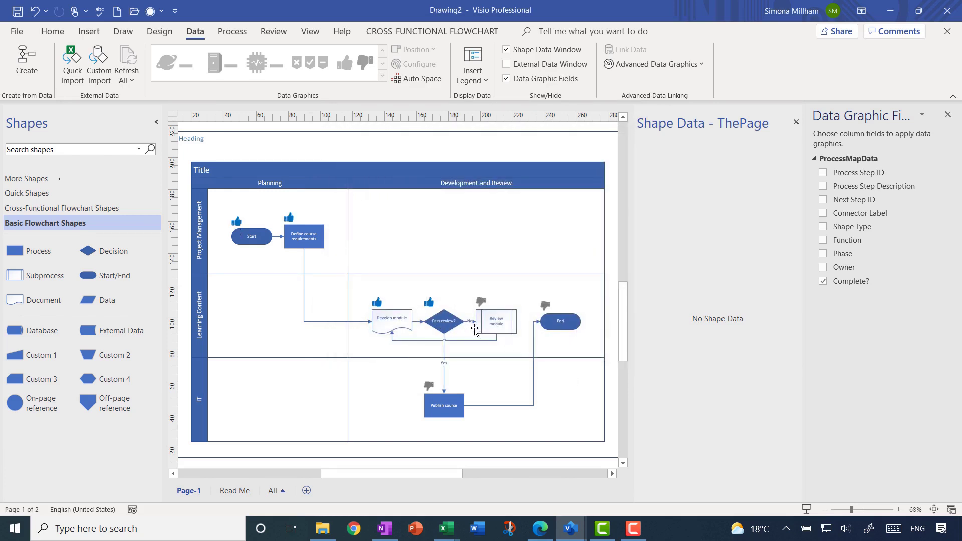
{"action": "left_click", "coordinate": [440, 412]}
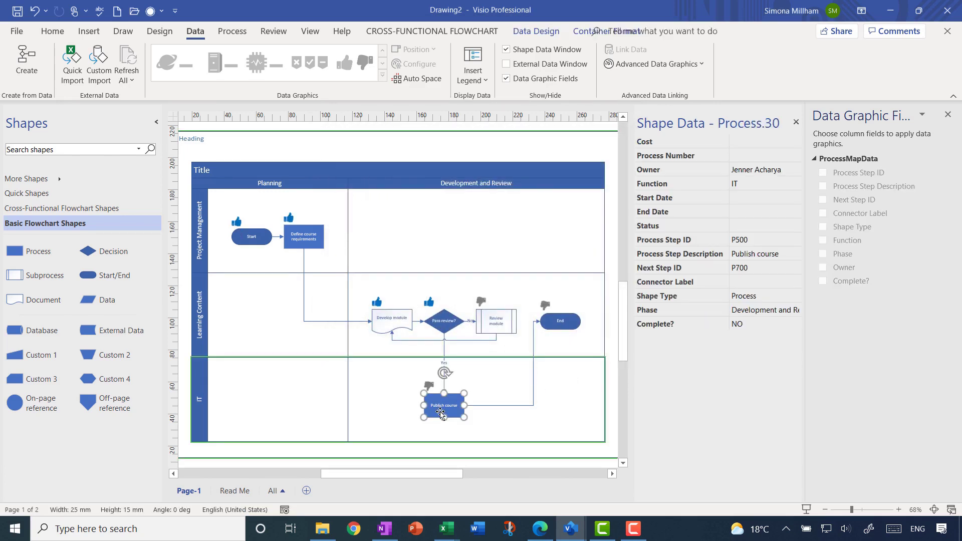